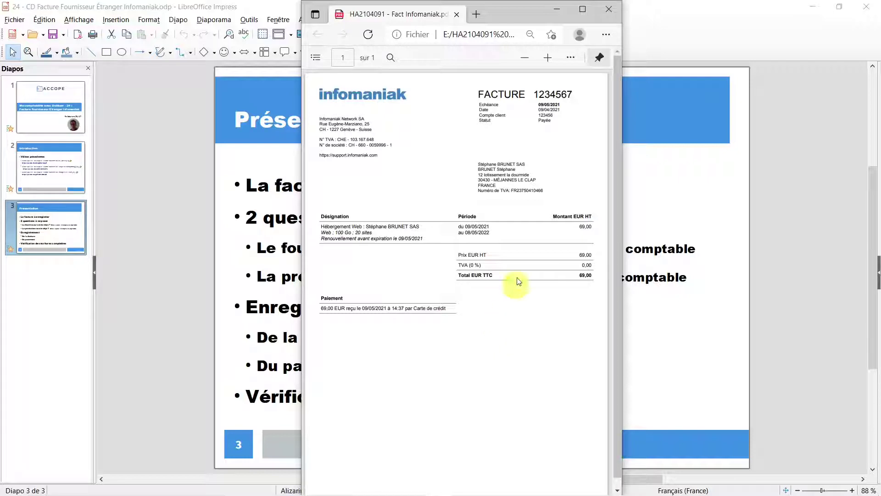
- Put the invoice PDF away, switch to KeePass and open the web address of the DB Test Util entry
click(554, 9)
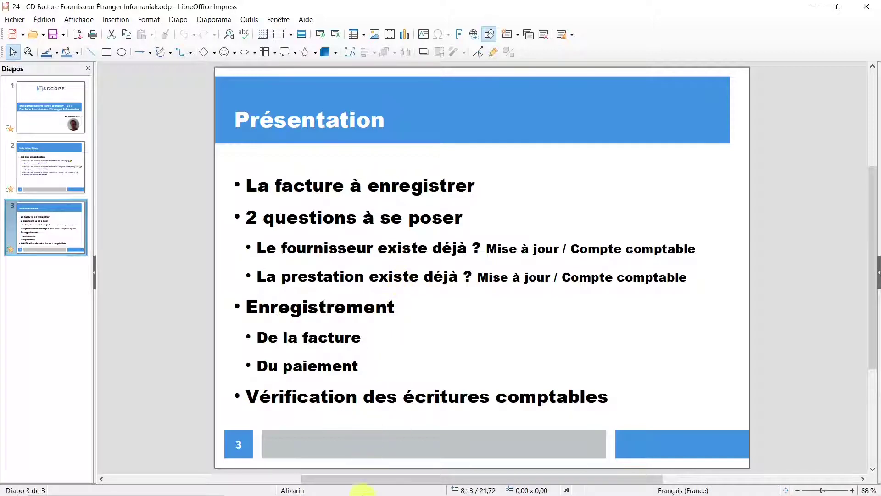
mouse_move(392, 494)
click(466, 484)
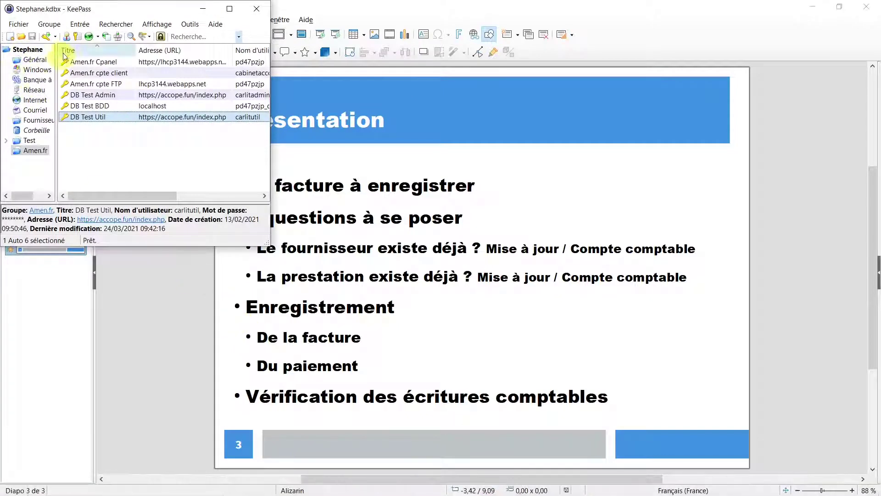
right_click(121, 119)
mouse_move(158, 151)
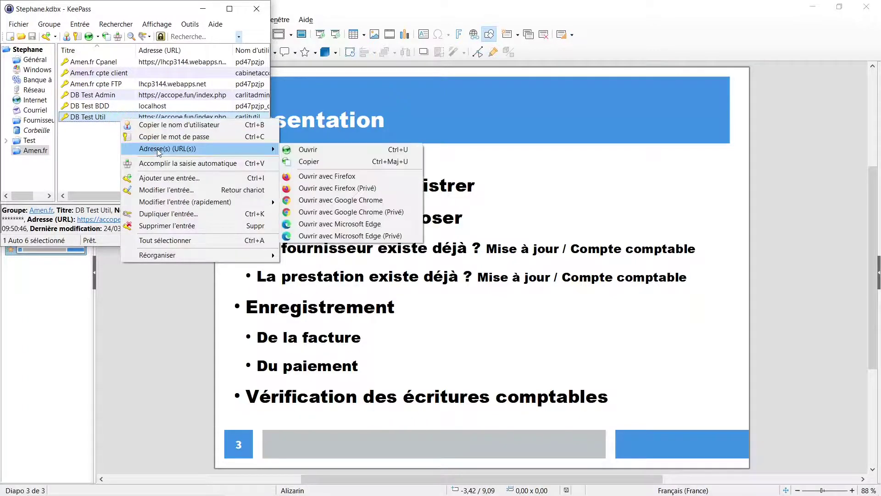
click(298, 151)
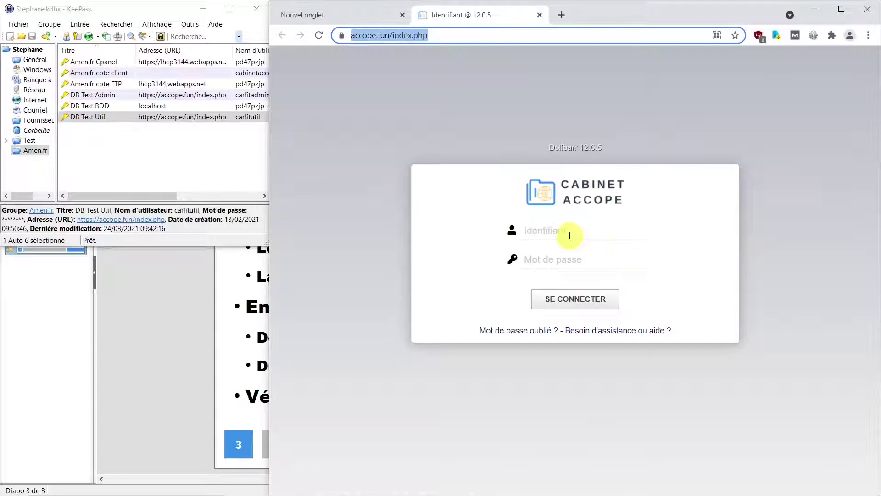
- Log in to Dolibarr by auto-filling the username and password from the DB Test Util entry in KeePass
click(566, 232)
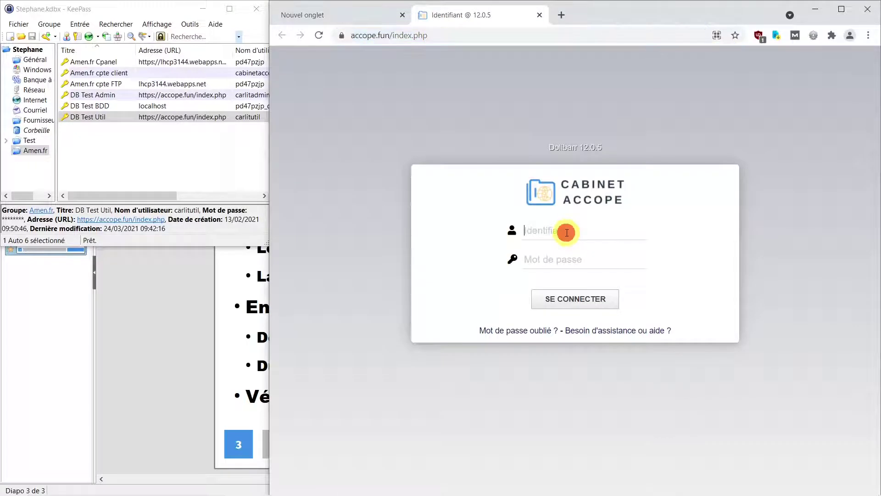
right_click(108, 118)
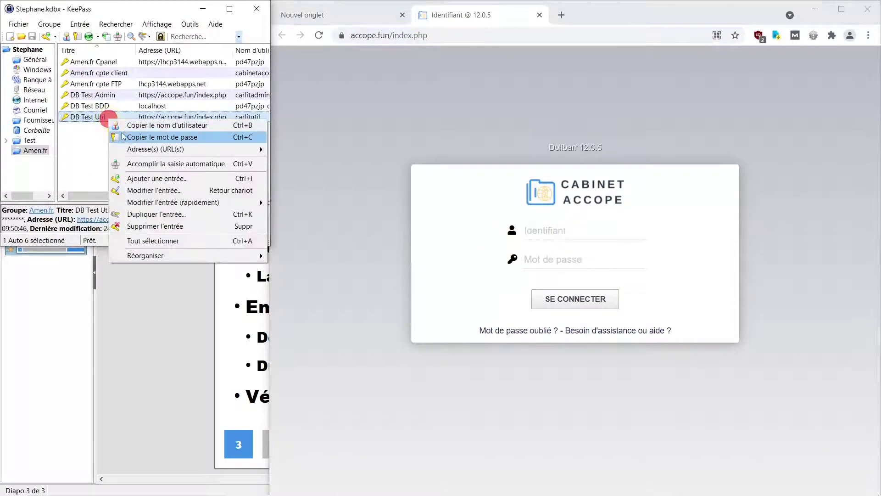
click(139, 163)
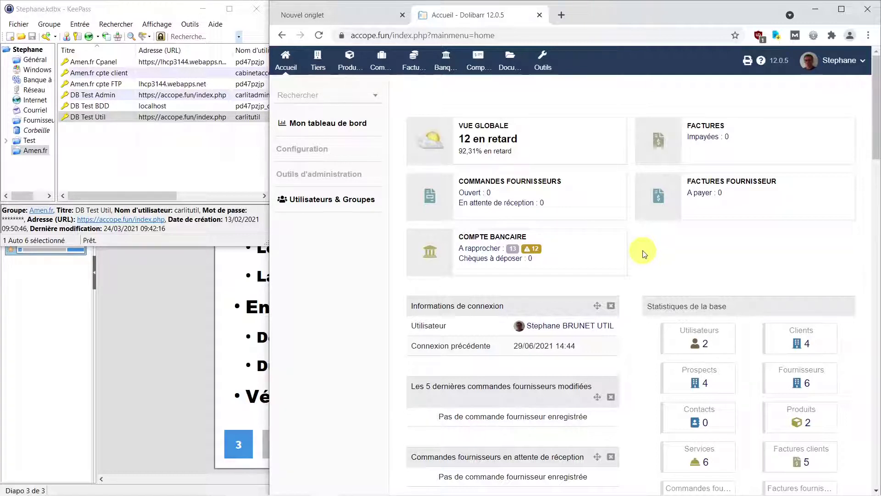
- Check the supplier list for INFOMANIAK Network SA and its accounting code, and the services list for an Internet fees service
click(319, 69)
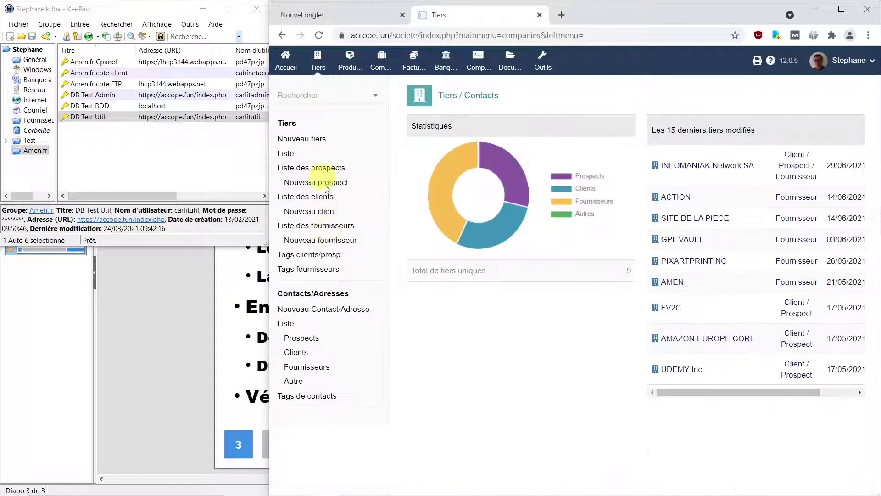
click(327, 227)
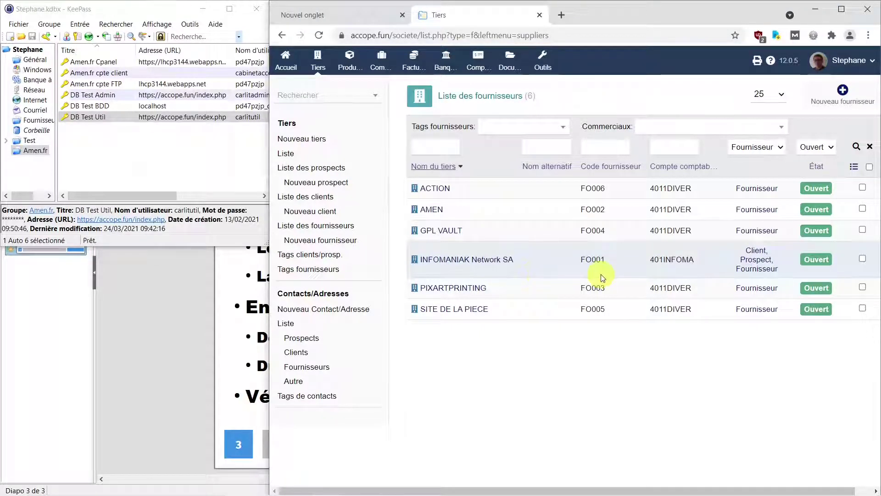
mouse_move(508, 267)
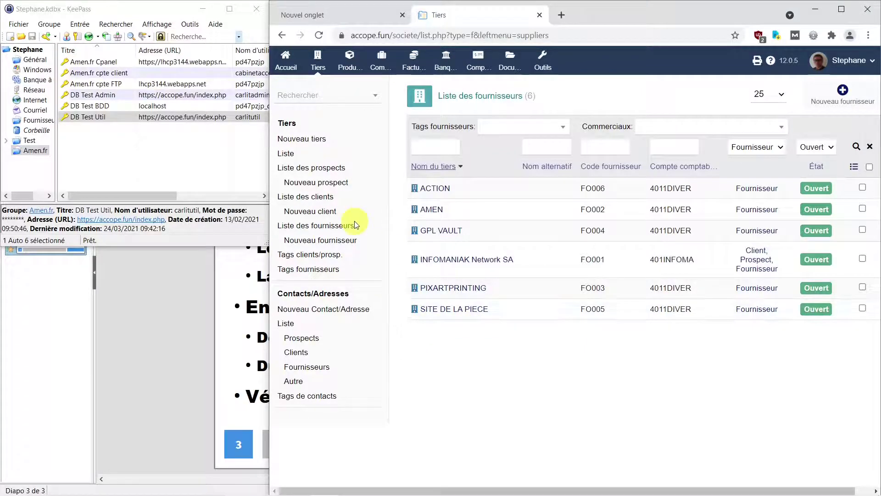
click(351, 67)
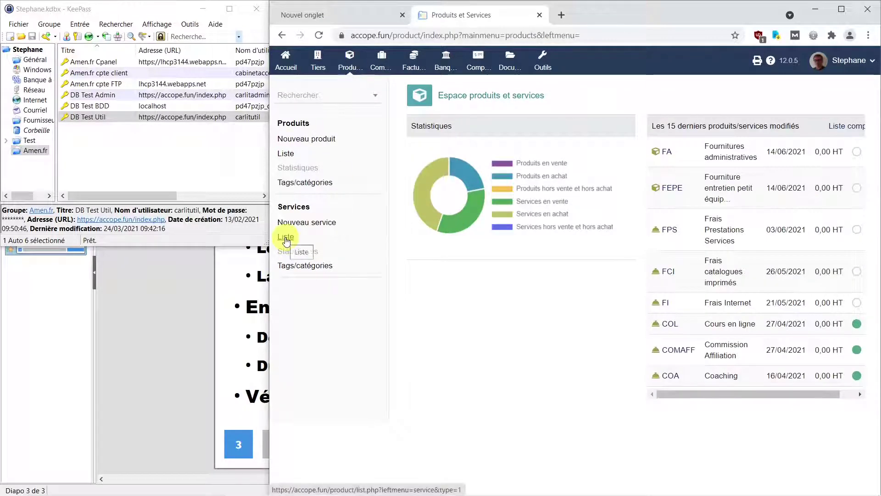
click(285, 238)
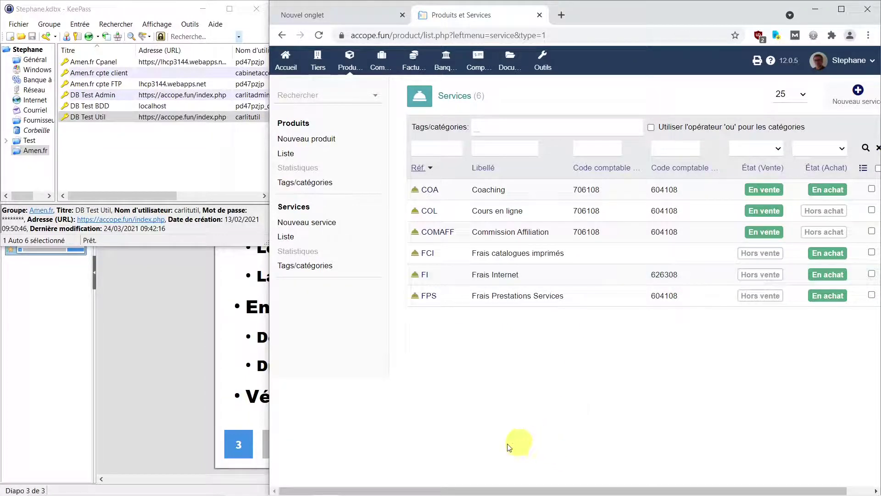
- Bring up the Plan comptable personnalisé.ods spreadsheet in LibreOffice Calc and open the chart of accounts in Dolibarr's accounting configuration
mouse_move(386, 491)
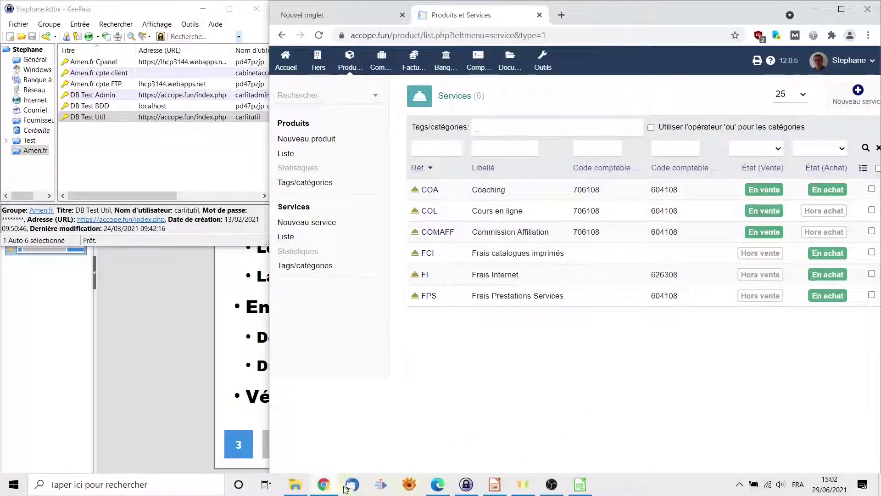
click(580, 486)
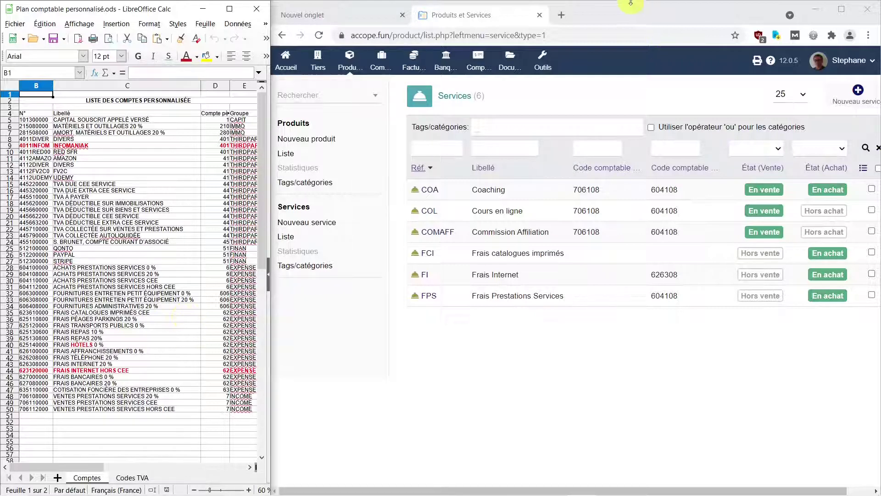
key(alt+Left)
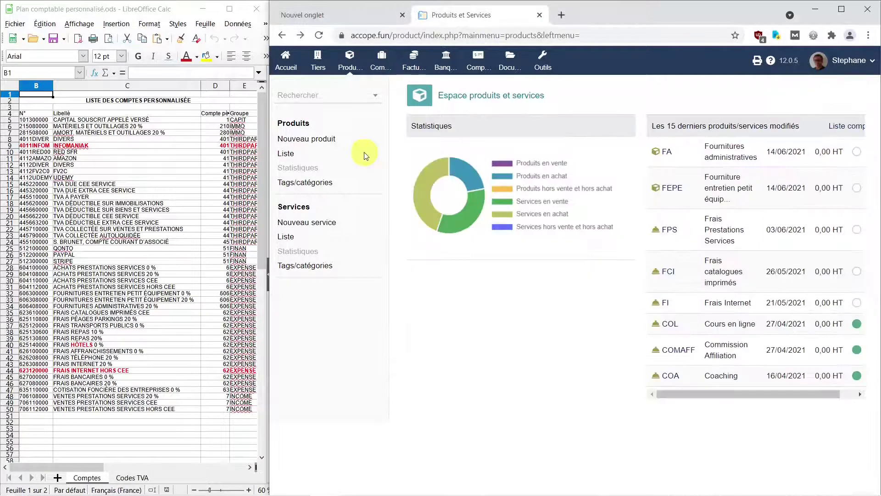
click(478, 62)
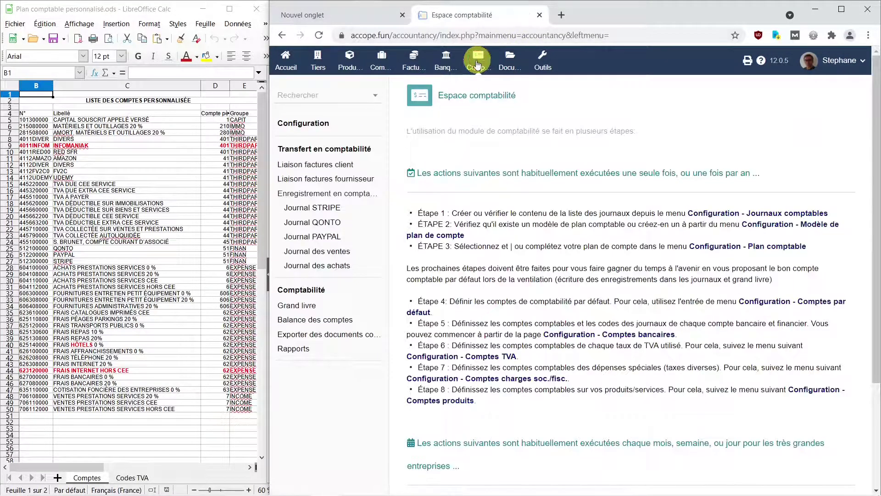
click(318, 125)
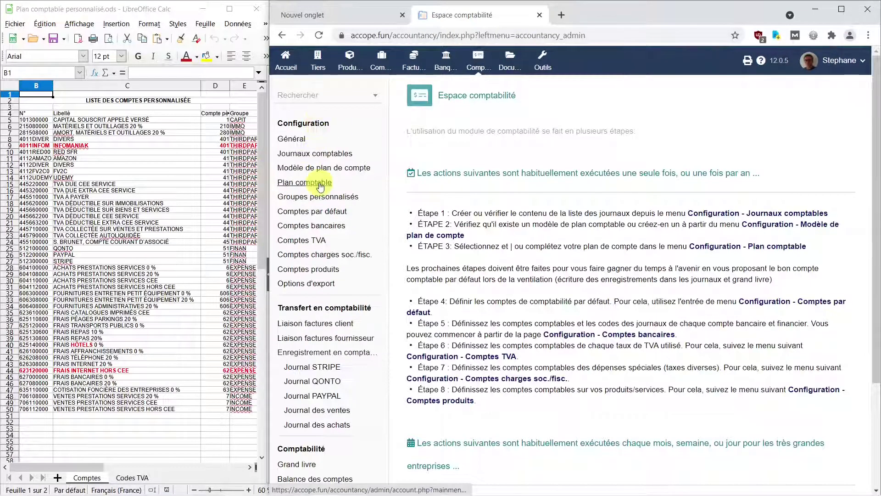
click(320, 183)
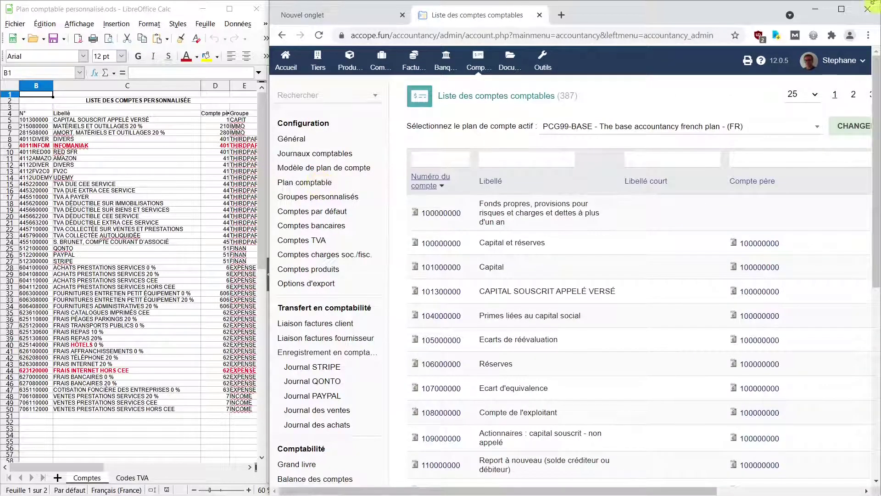
- Enlarge the browser window and filter the chart of accounts by account number 4011
click(840, 9)
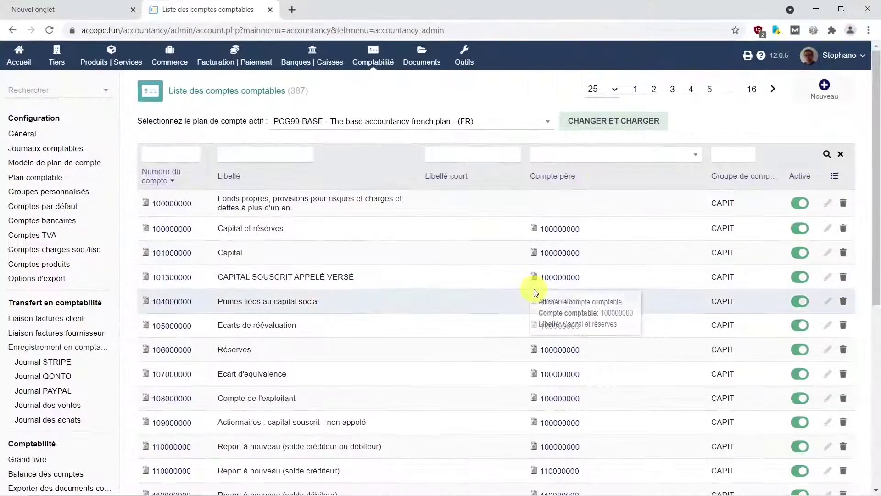
click(158, 156)
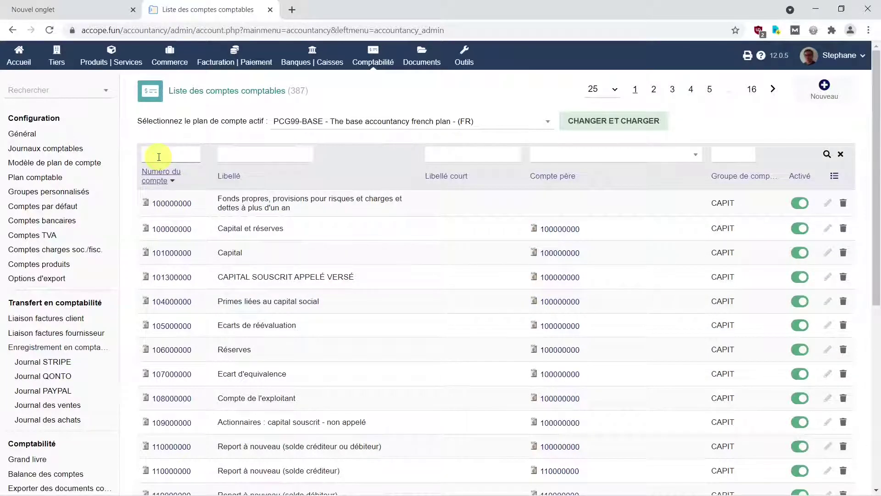
text(4011)
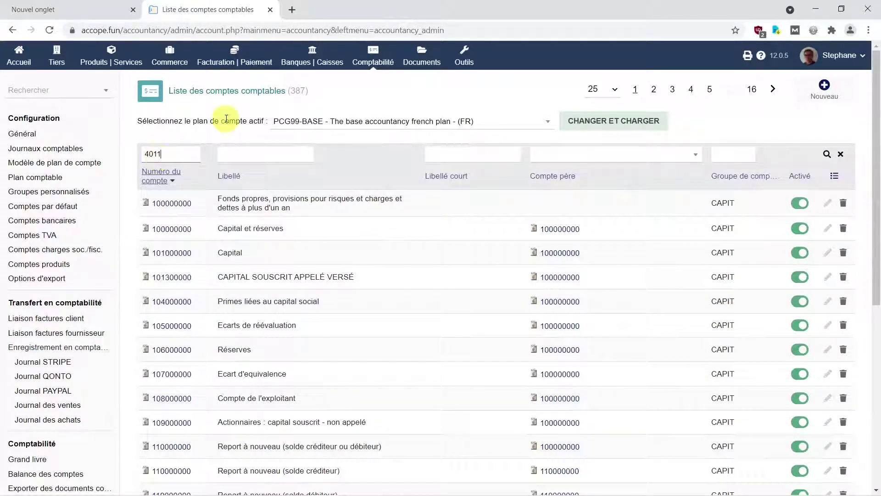
click(828, 155)
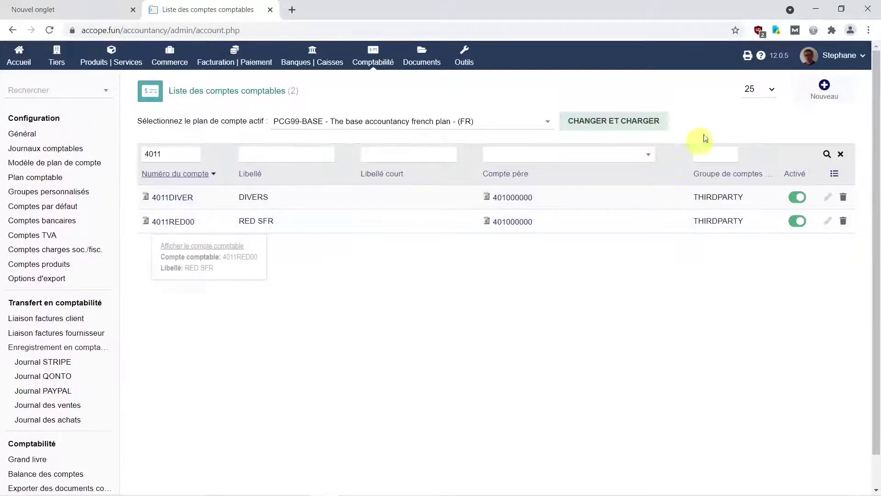
- Start a new accounting account and set its account number to 4011INFOM
click(825, 92)
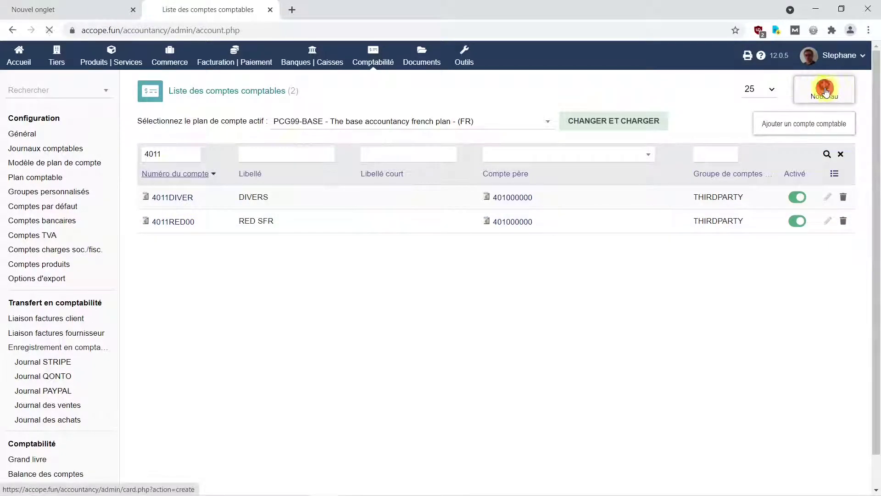
click(334, 151)
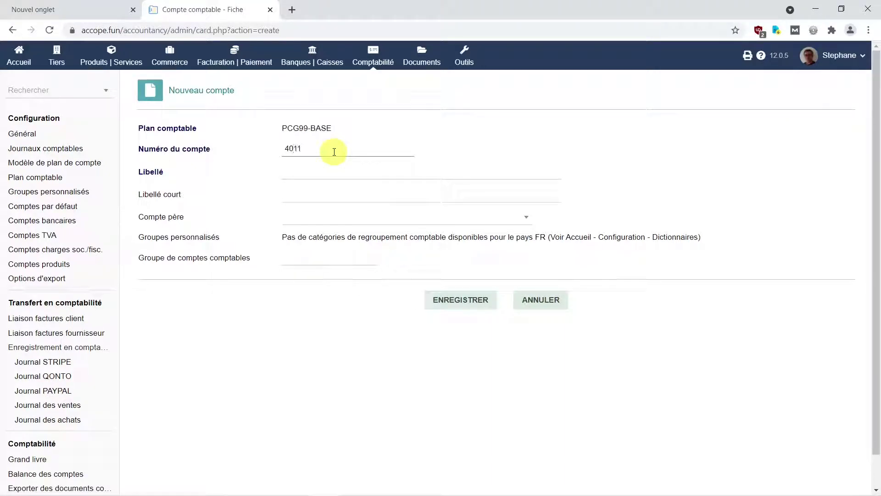
text(4011INFOM)
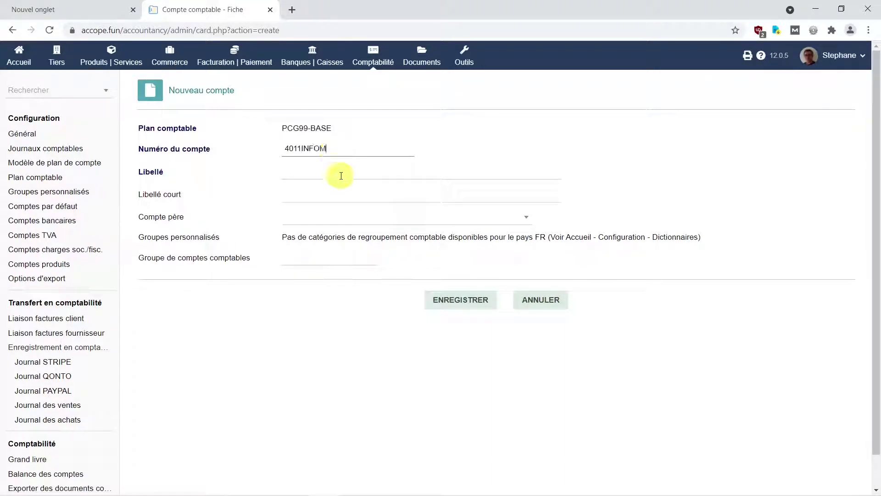
- Copy the label INFOMANIAK from row 9 of the custom accounts spreadsheet into the new account's label
click(842, 9)
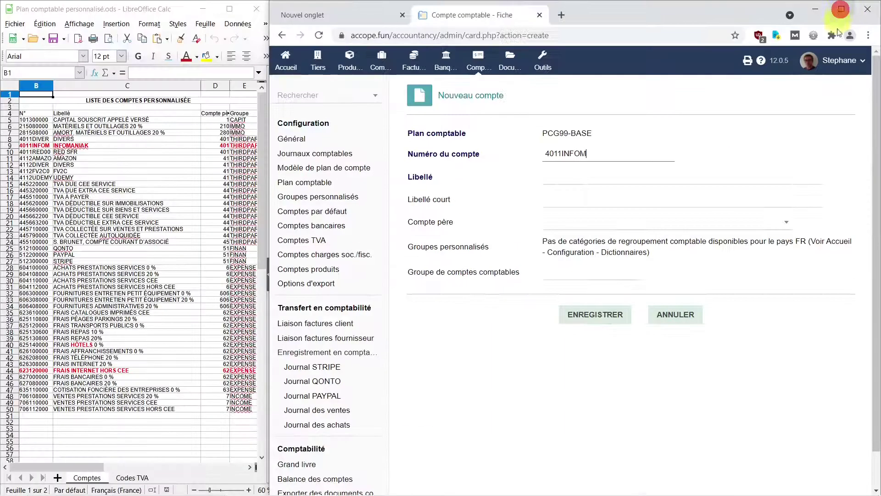
click(87, 145)
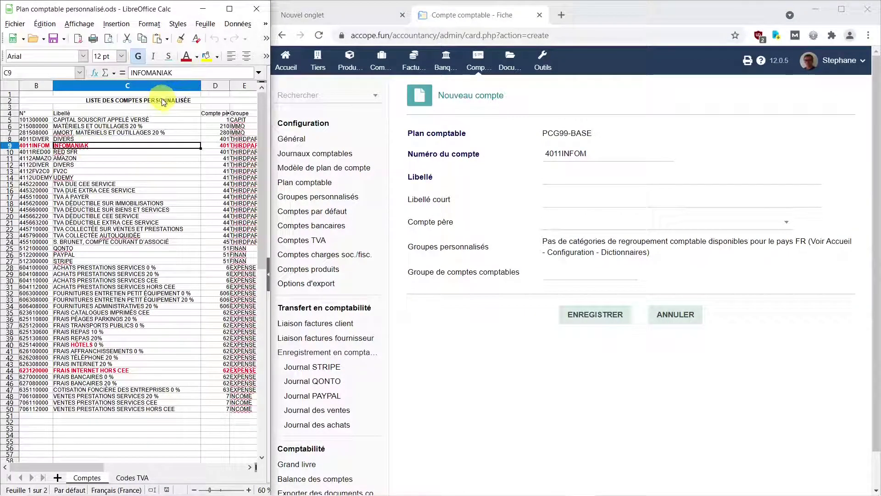
key(ctrl+c)
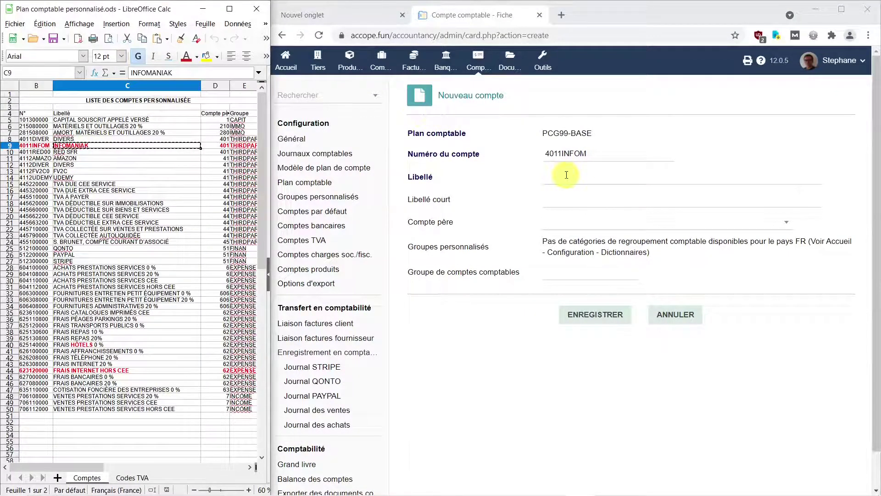
click(566, 175)
key(ctrl+v)
- Set the new account's parent account to 401000000 - Fournisseurs
click(615, 225)
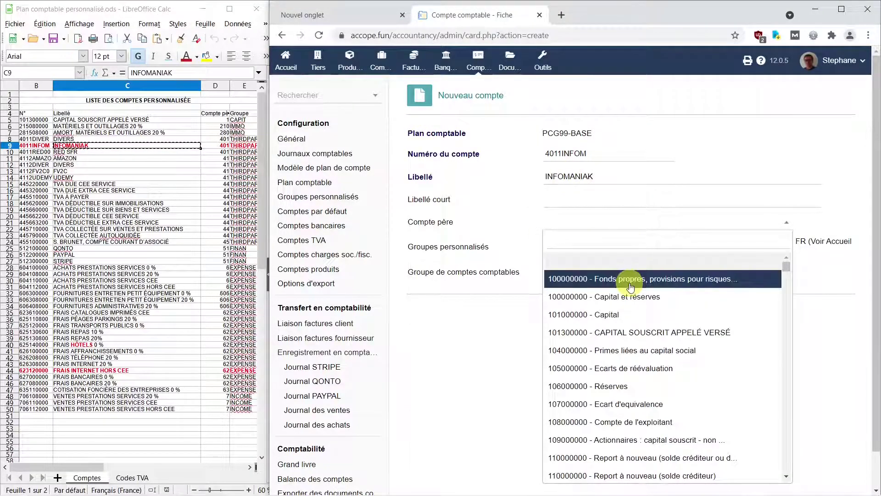
text(401)
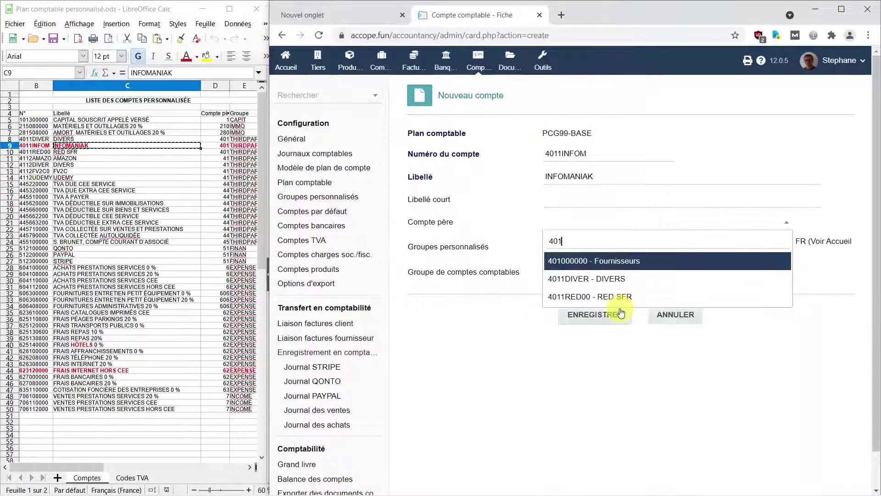
click(586, 260)
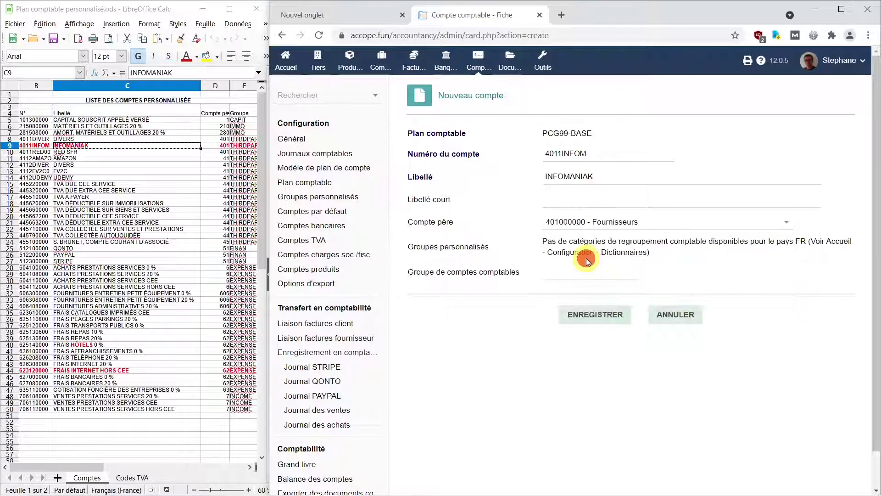
- Copy THIRDPARTY from the spreadsheet's INFOMANIAK row into the account group and save the new account
double_click(239, 145)
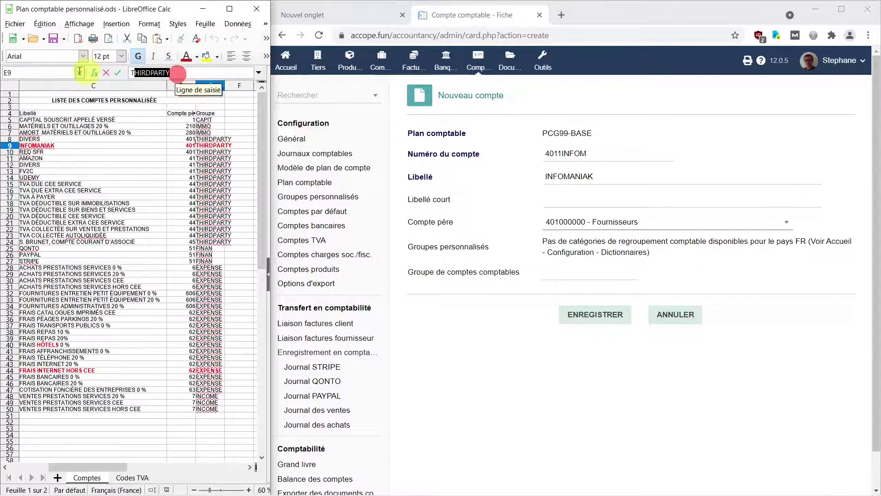
key(ctrl+a)
click(568, 274)
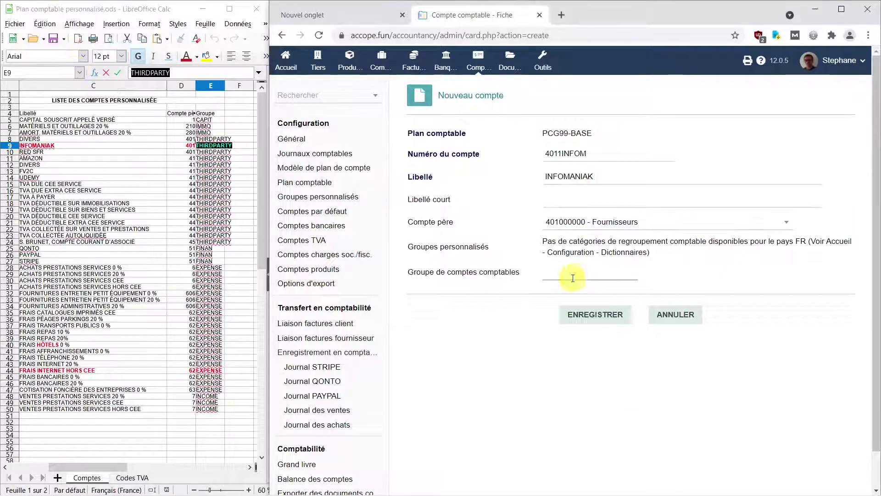
key(ctrl+v)
click(597, 317)
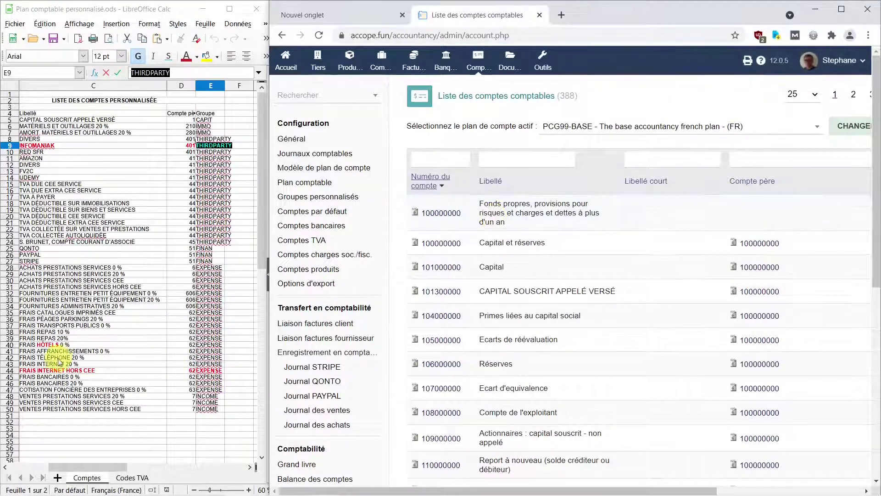
- Consult the account numbers in the custom accounts spreadsheet and filter the chart of accounts by account number 62514
drag(125, 469, 79, 466)
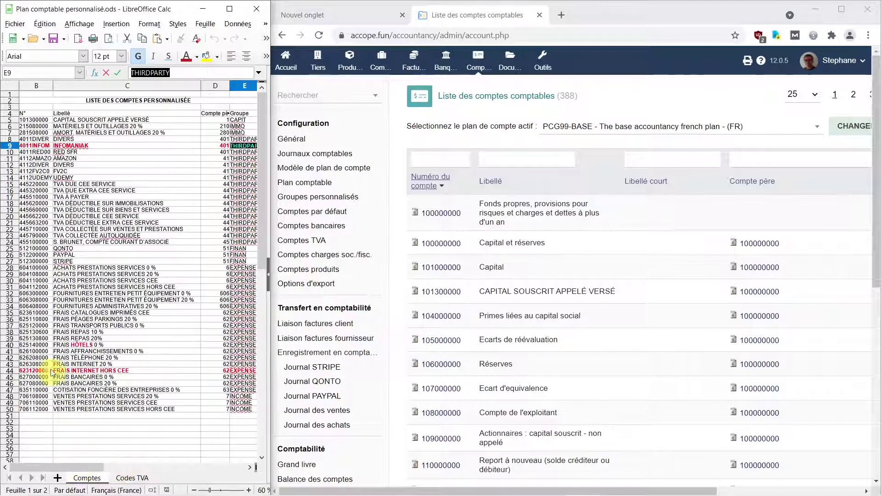
click(454, 162)
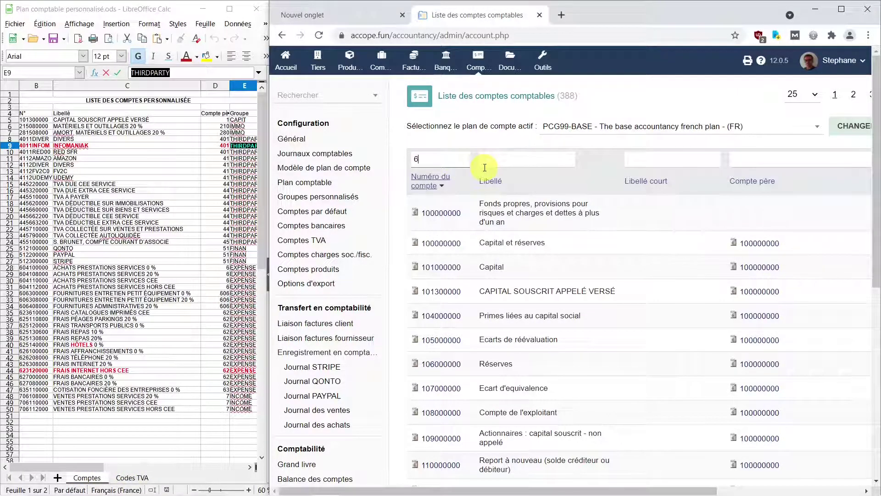
text(625)
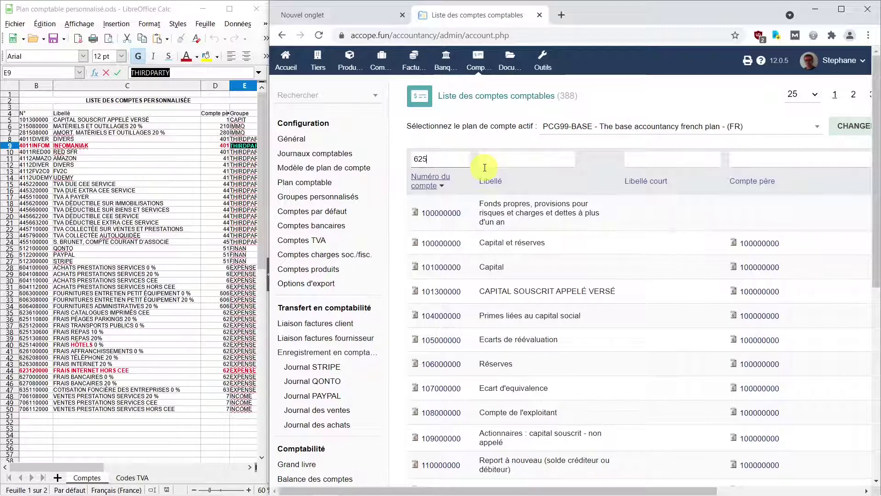
text(14)
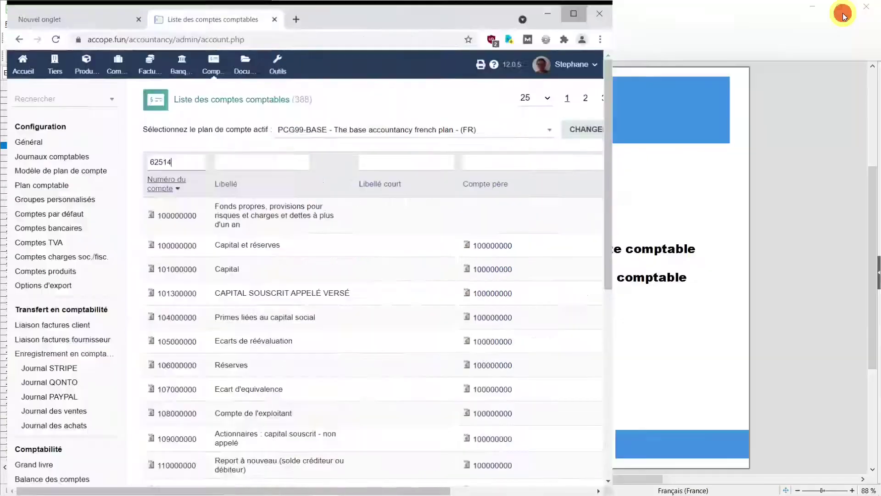
click(841, 9)
click(827, 155)
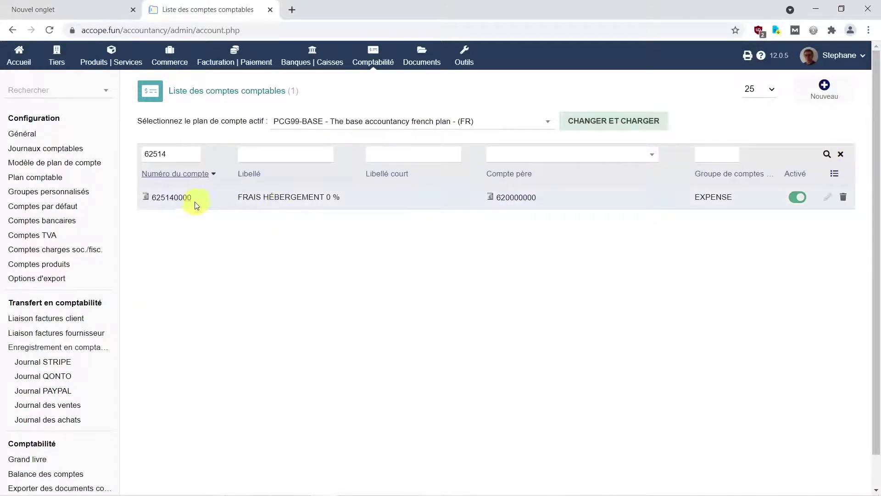
- Change the label of the filtered account to FRAIS HOTEL 0 % and save it
click(828, 198)
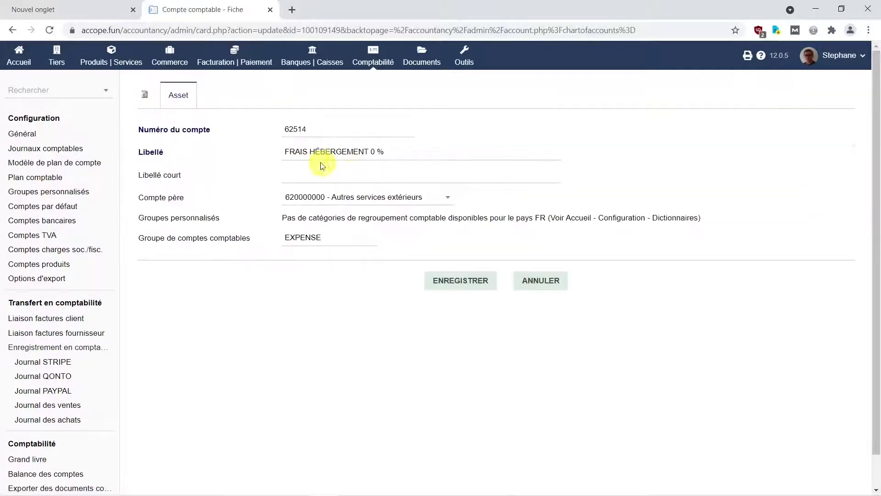
drag(316, 152, 369, 149)
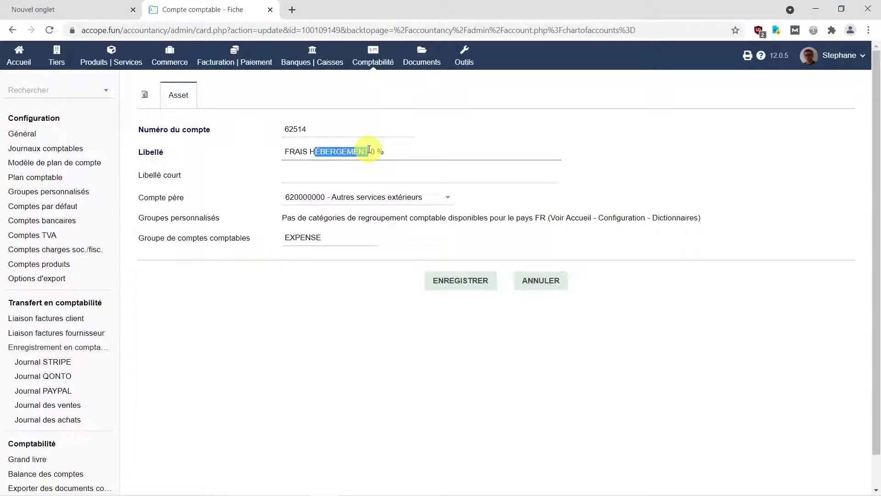
text(OTEL)
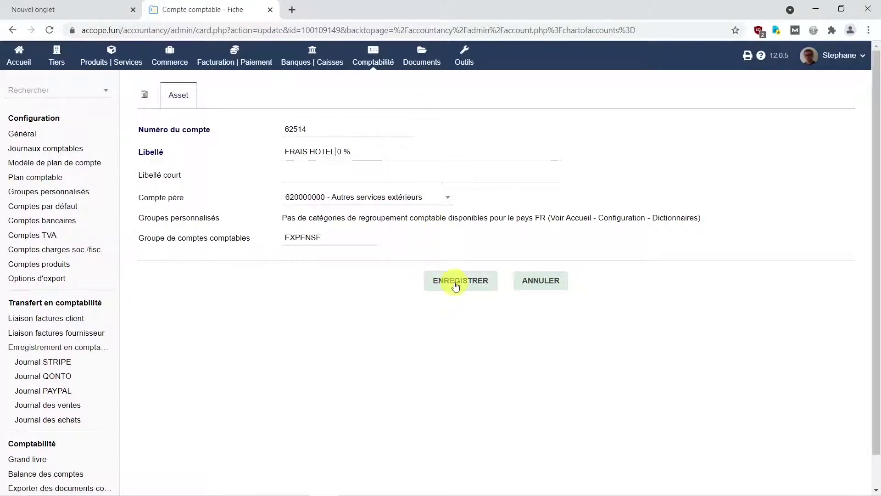
click(454, 285)
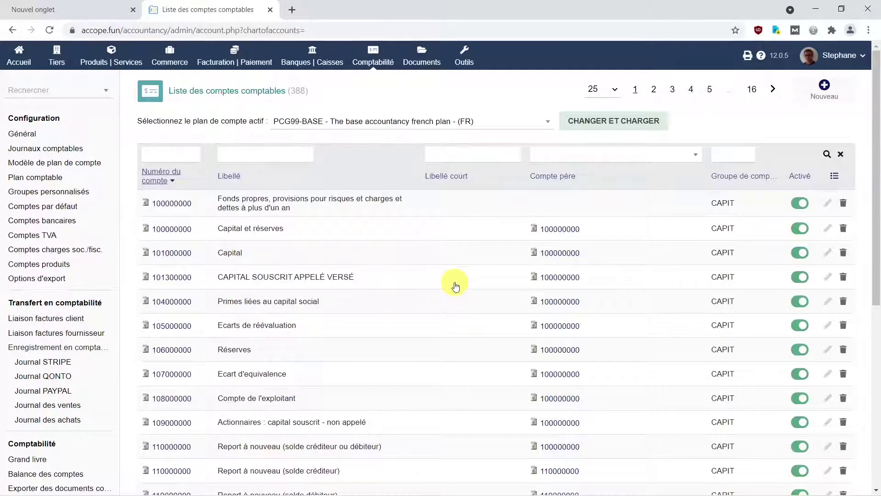
- Filter the accounts list by number 62514 again to check the renamed hotel expense account
click(162, 153)
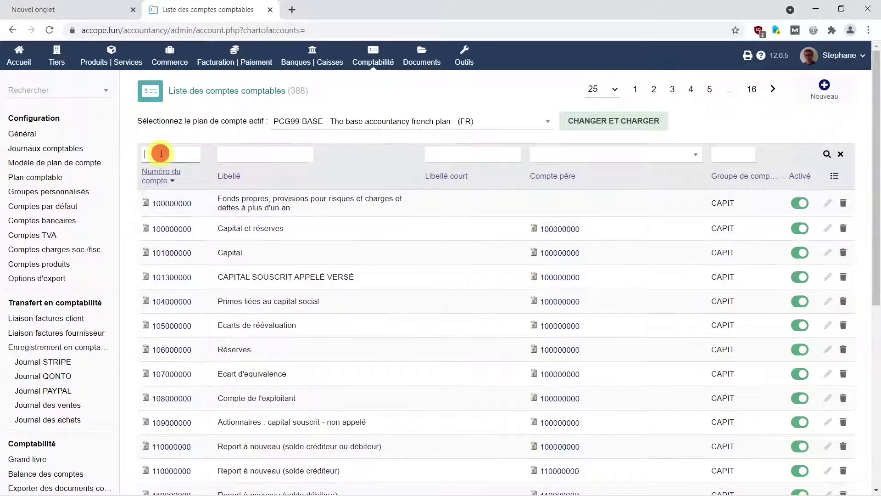
text(61)
key(BackSpace)
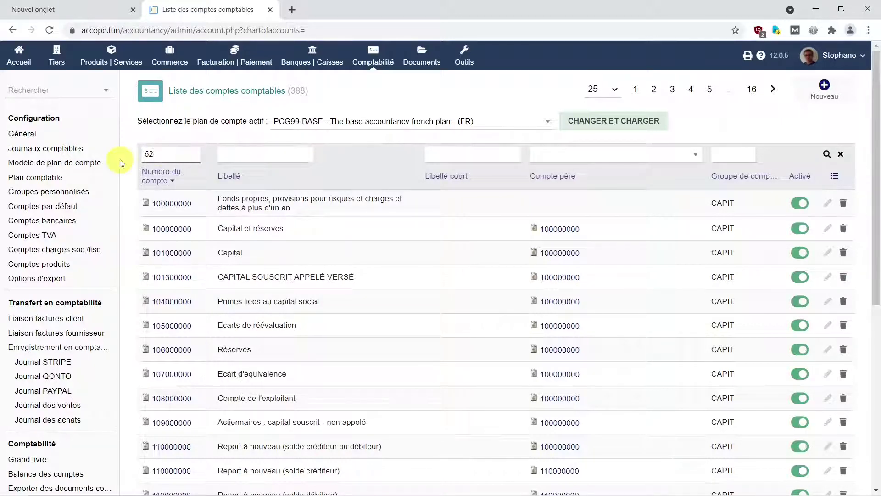
click(827, 153)
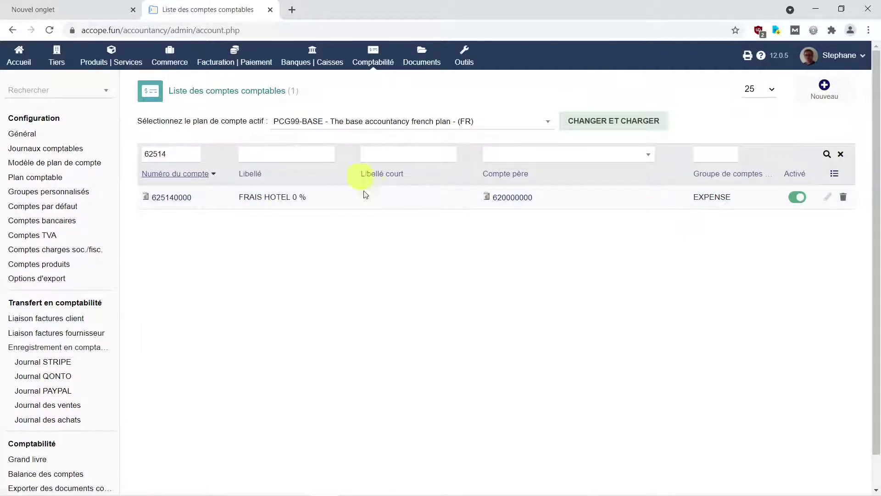
- Consult the FRAIS INTERNET HORS CEE row in the spreadsheet and start a new accounting account numbered 626312
mouse_move(350, 494)
click(590, 491)
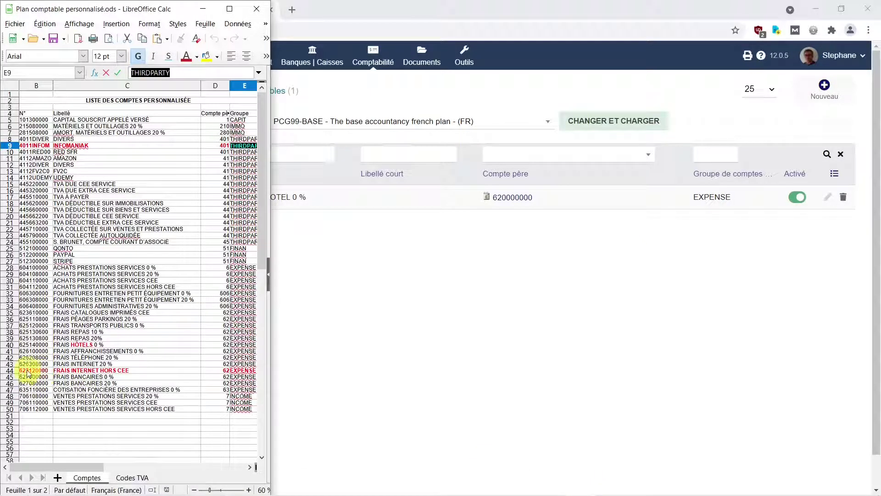
click(29, 370)
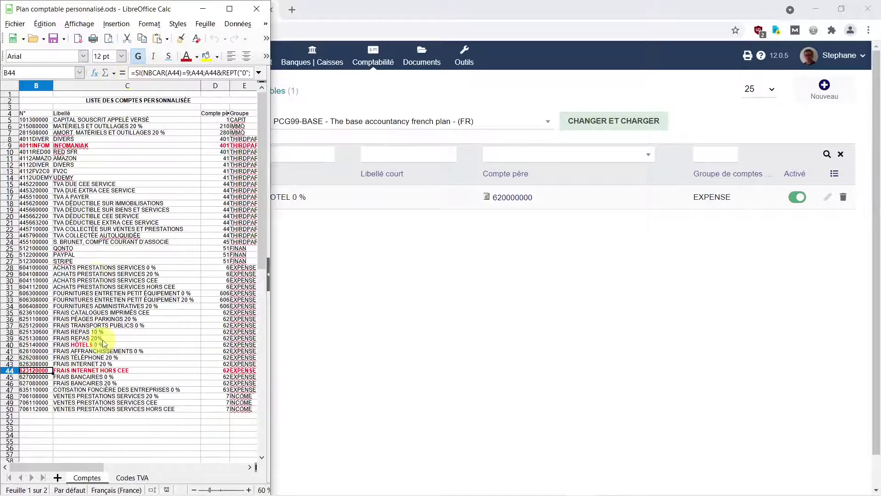
click(85, 370)
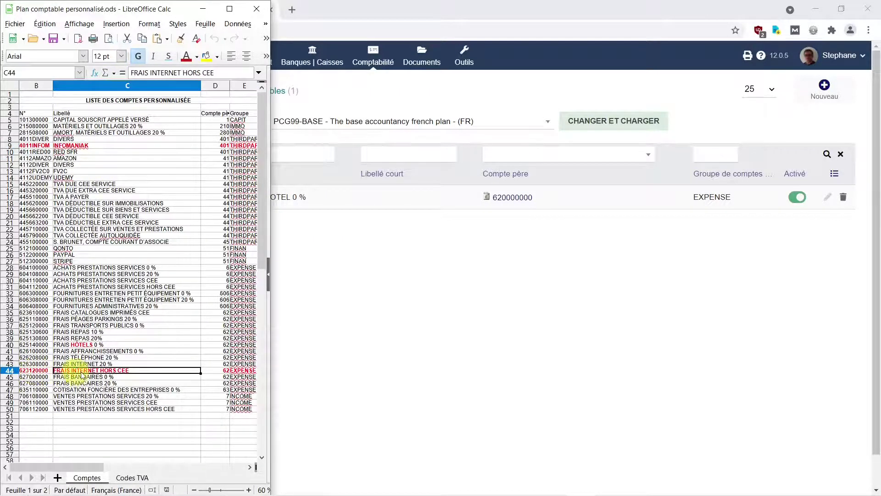
click(417, 243)
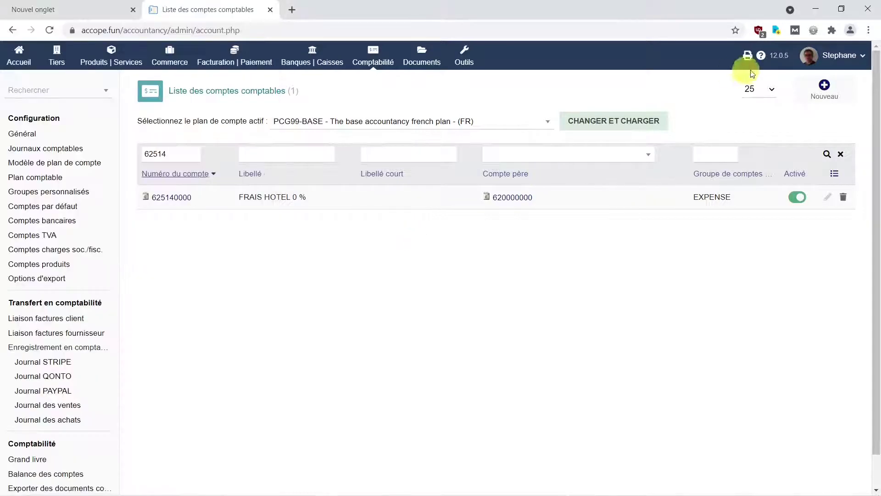
click(825, 87)
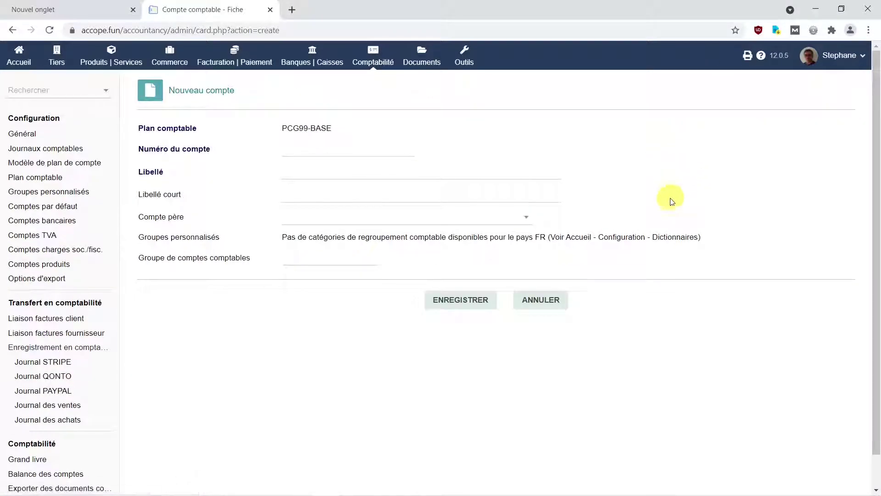
click(333, 153)
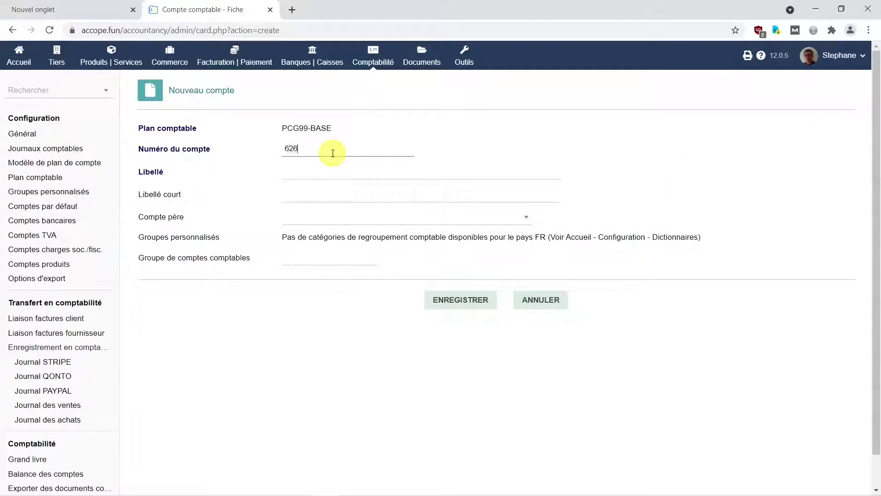
key(Tab)
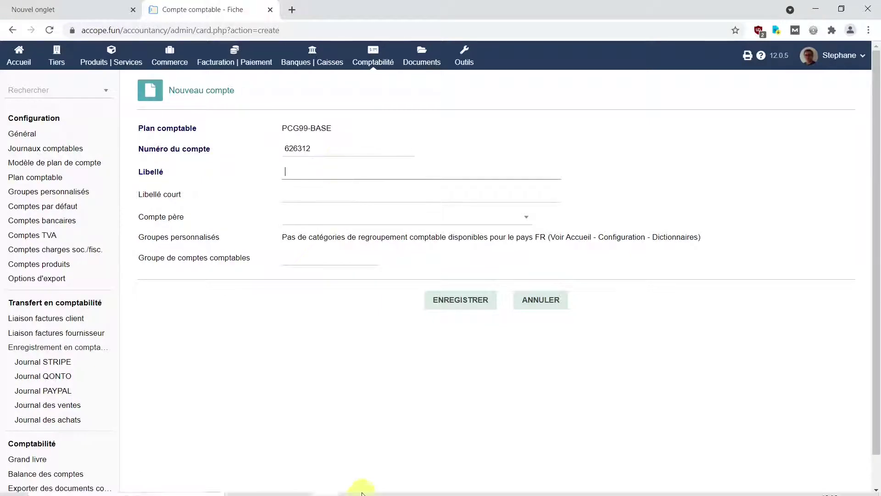
- Copy the label FRAIS INTERNET HORS CEE from row 44 of the spreadsheet into the new account's label
mouse_move(359, 491)
click(591, 486)
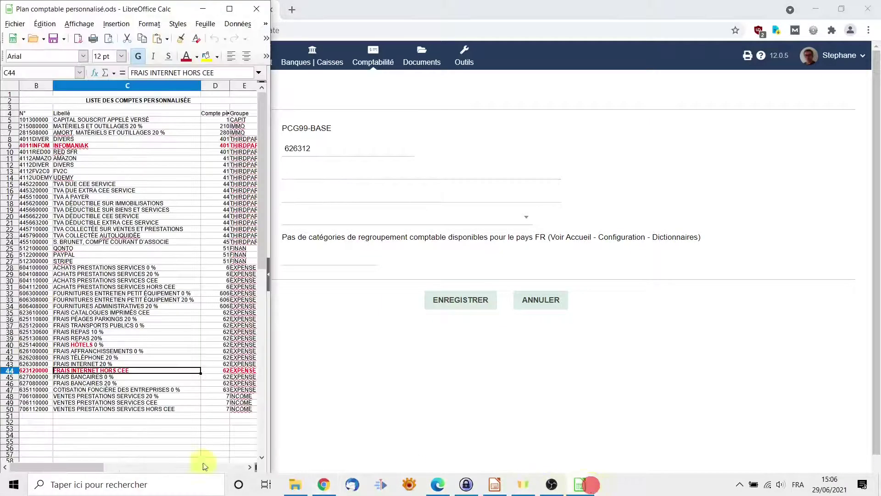
click(128, 364)
right_click(330, 174)
click(363, 260)
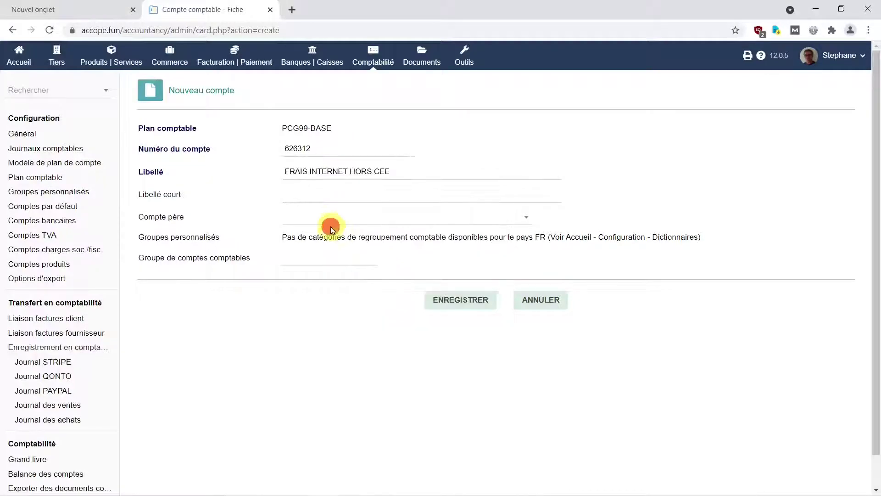
- Copy EXPENSE from row 44 of the spreadsheet into the new account's account group
click(333, 217)
mouse_move(512, 493)
click(580, 486)
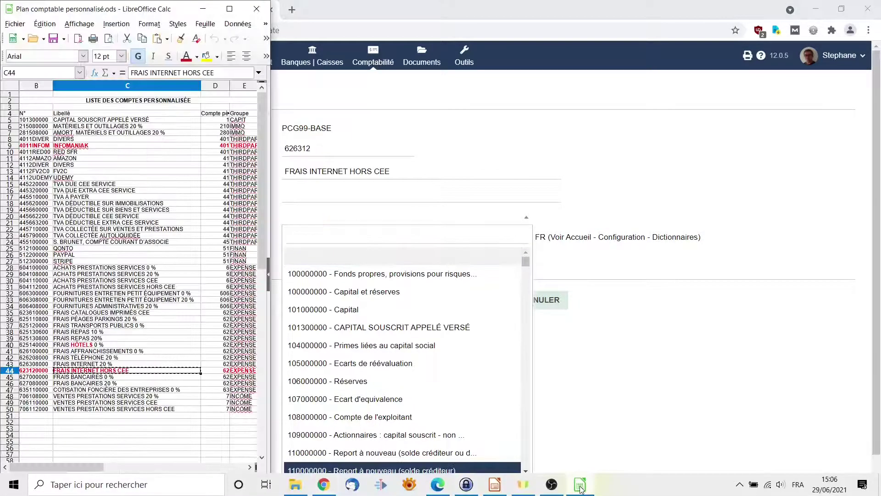
click(247, 371)
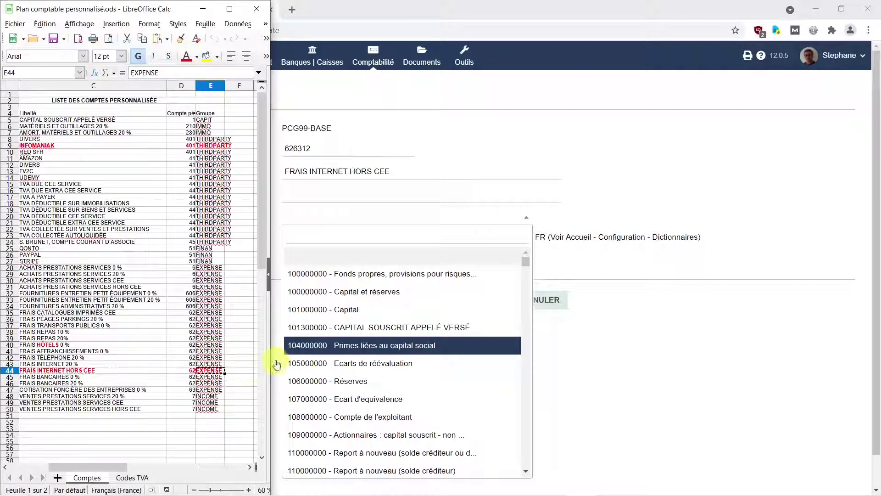
click(579, 196)
click(321, 261)
right_click(321, 261)
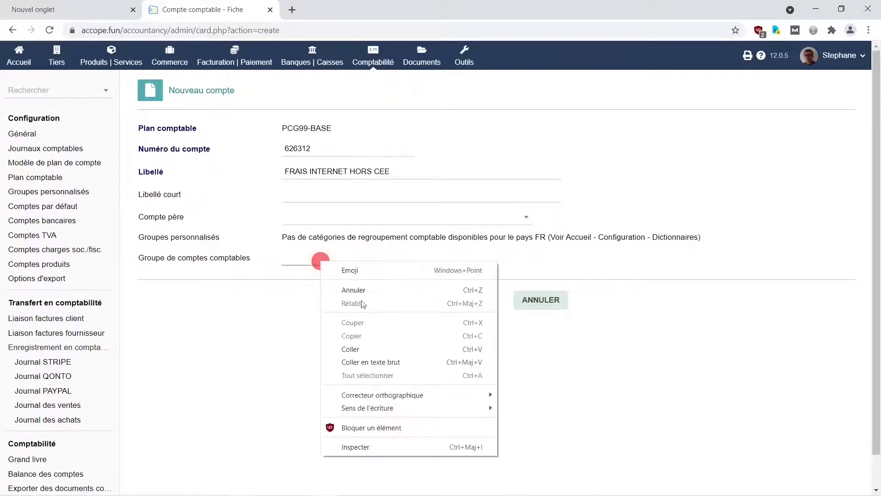
click(368, 352)
- Set the new account's parent account to 620000000 - Autres services extérieurs and save the account
click(335, 221)
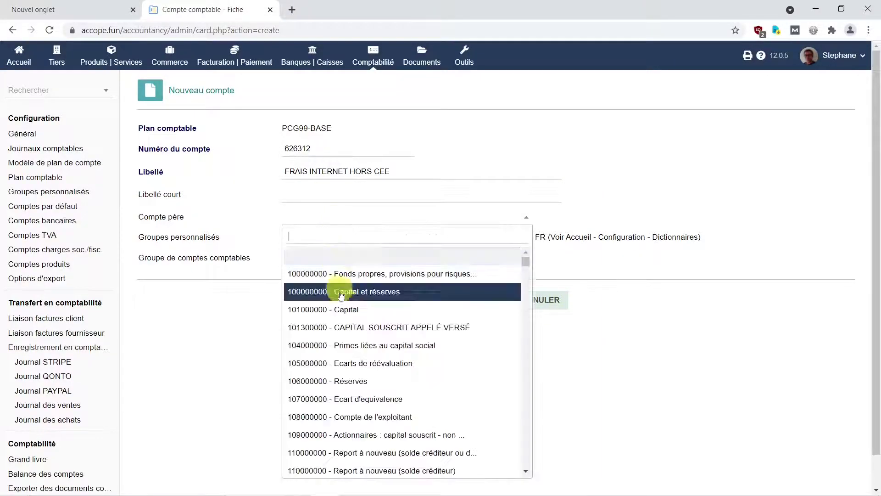
text(62000)
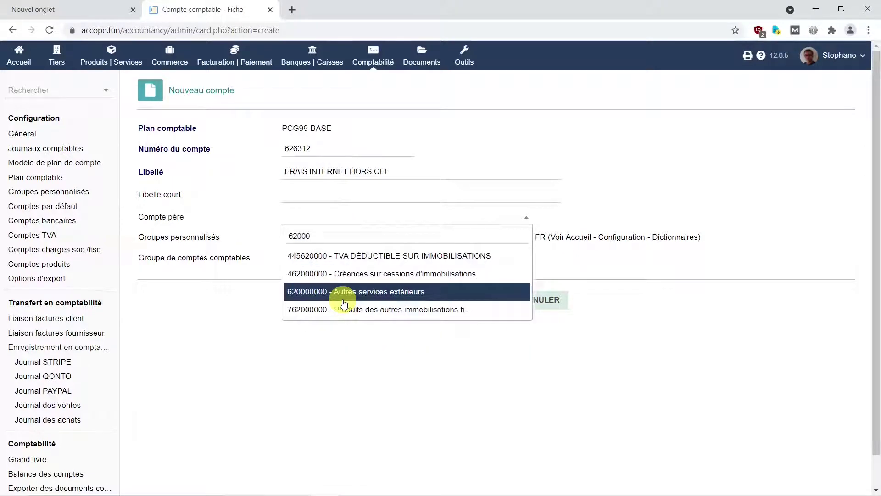
click(345, 303)
click(467, 301)
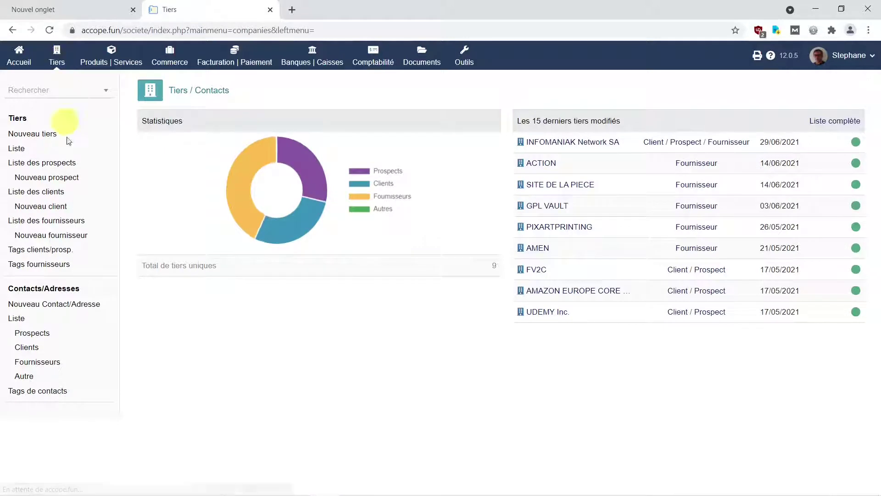
- Open the supplier details of INFOMANIAK Network SA from the third-party supplier list
click(63, 226)
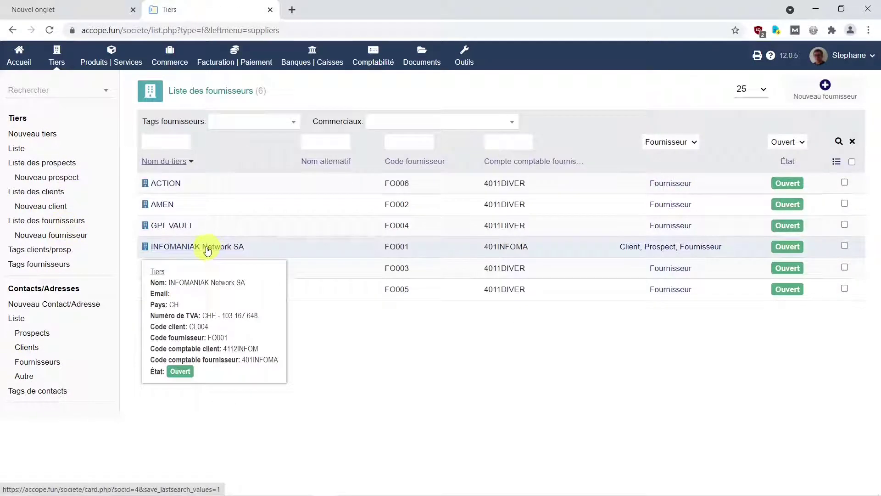
click(207, 248)
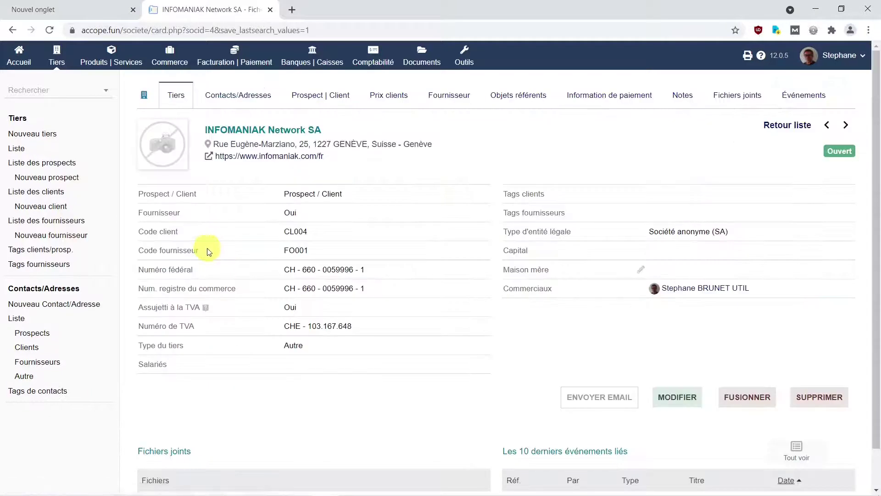
click(459, 98)
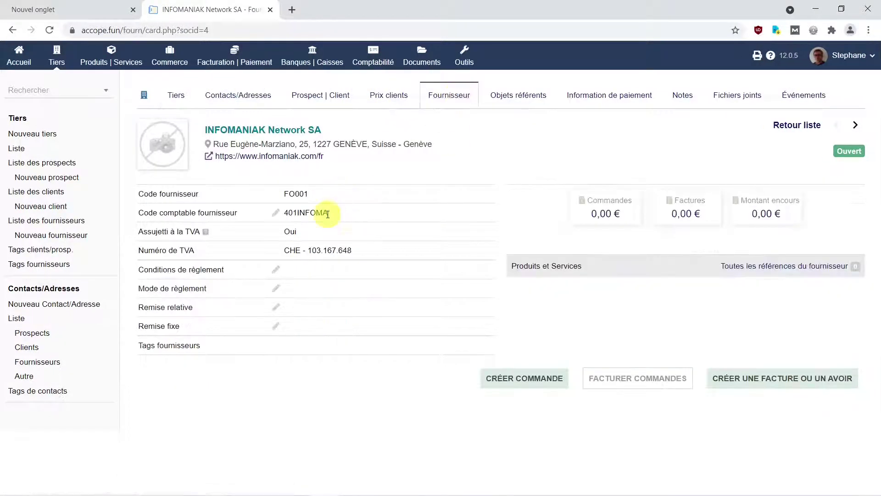
- Set INFOMANIAK Network SA's supplier accounting code to 4011INFOM and save the change
click(276, 214)
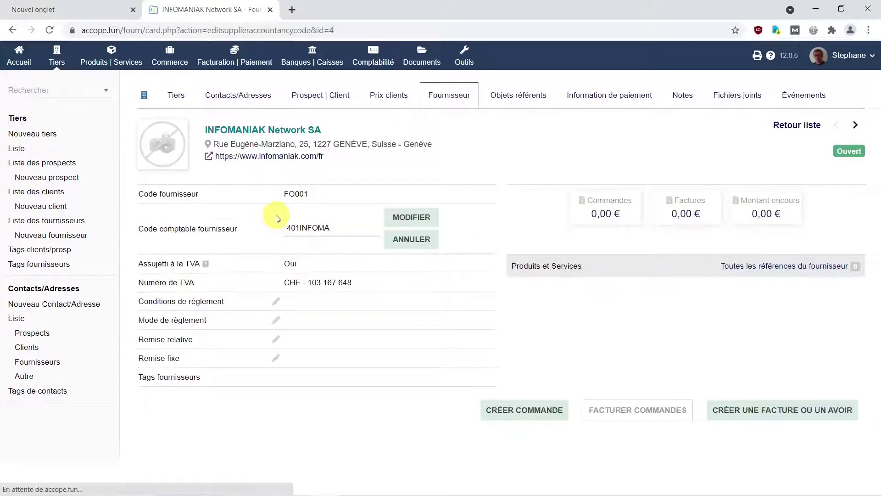
click(332, 226)
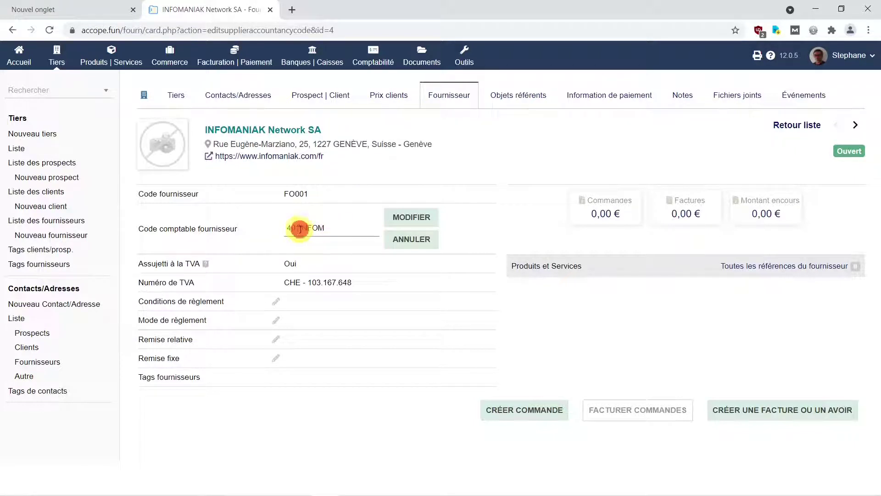
click(423, 218)
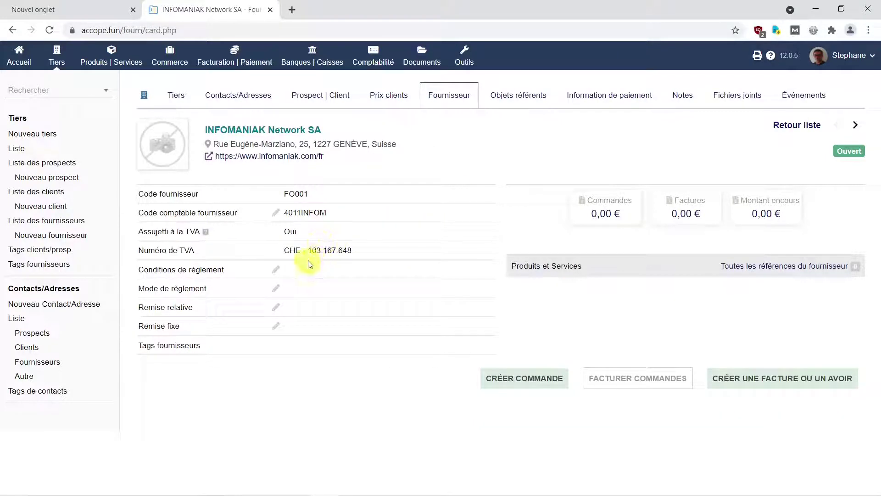
- Set INFOMANIAK Network SA's supplier payment terms to A réception and payment method to Carte bancaire, saving both changes
click(276, 270)
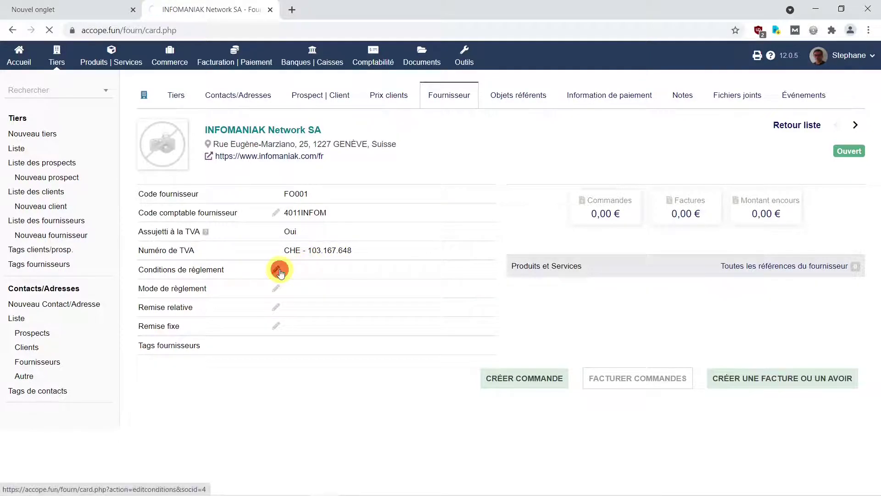
click(335, 275)
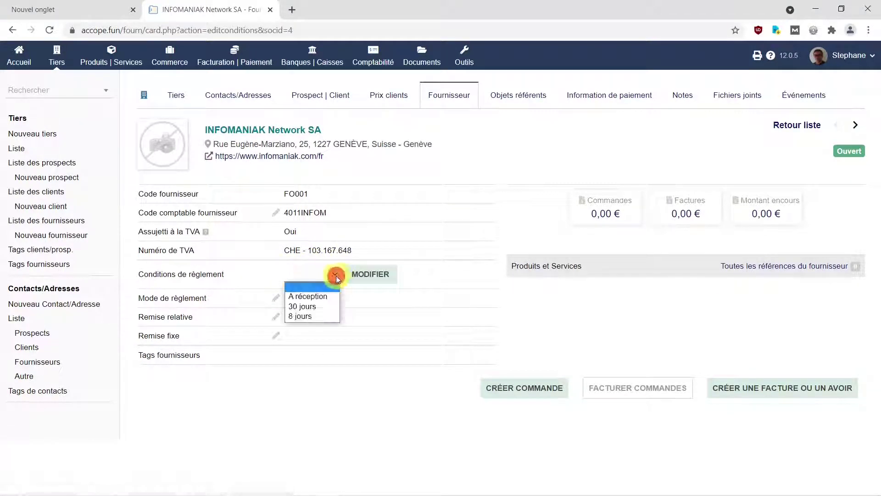
click(324, 299)
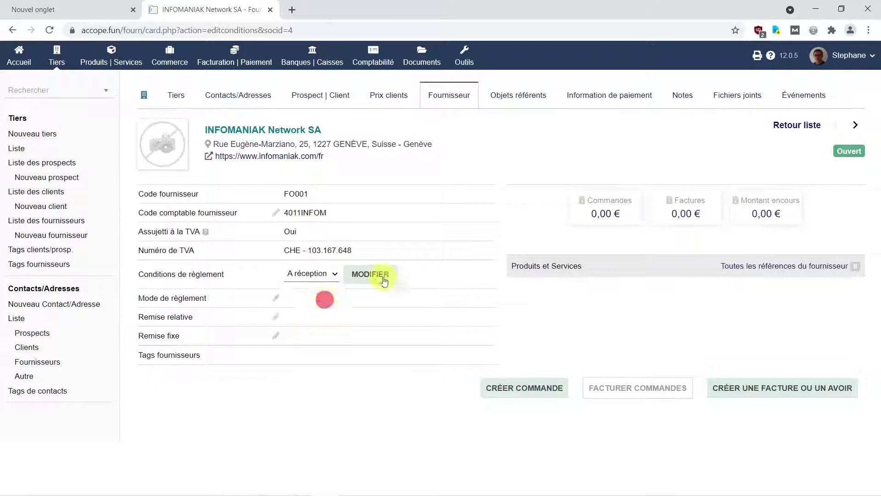
click(380, 274)
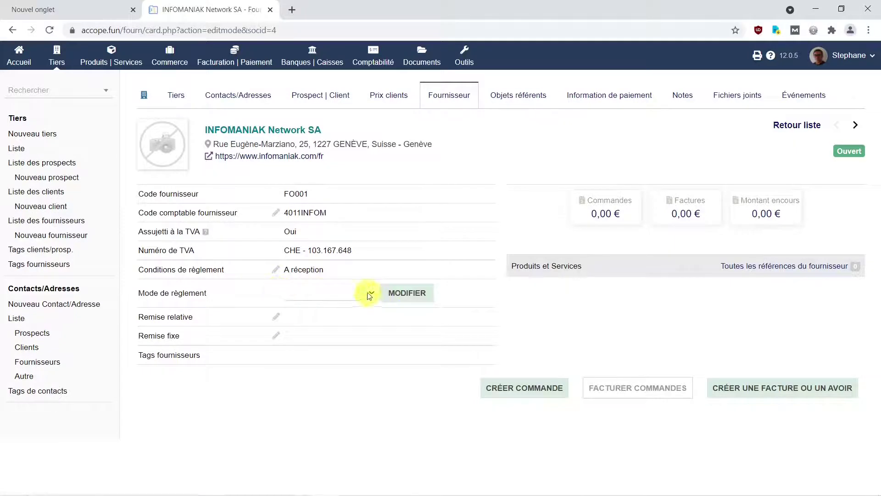
click(368, 293)
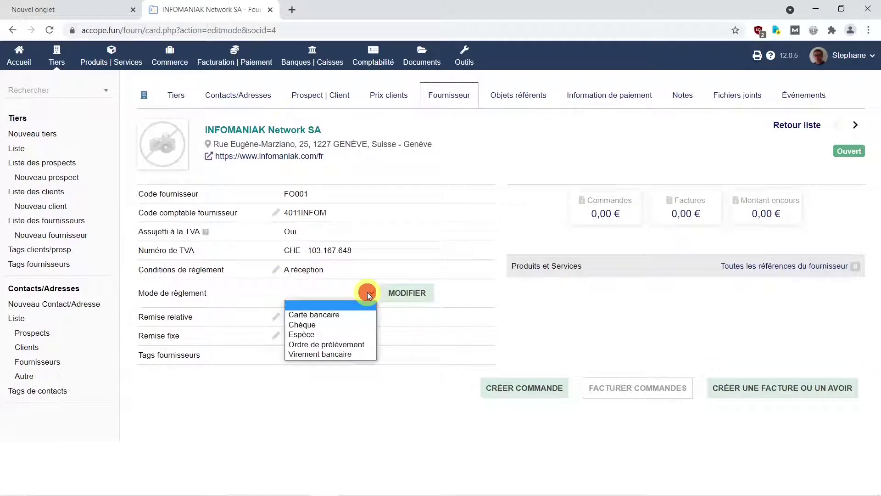
click(337, 315)
click(409, 294)
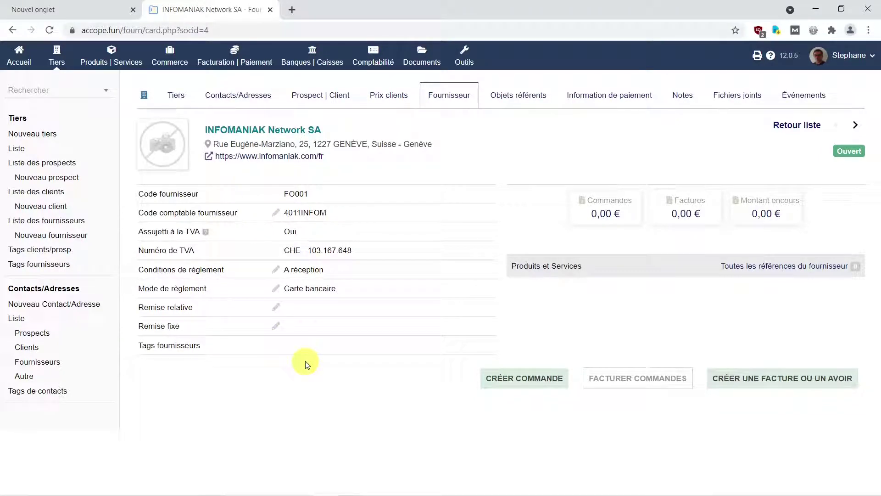
- Check INFOMANIAK Network SA's general third-party record and return to its supplier details
click(180, 98)
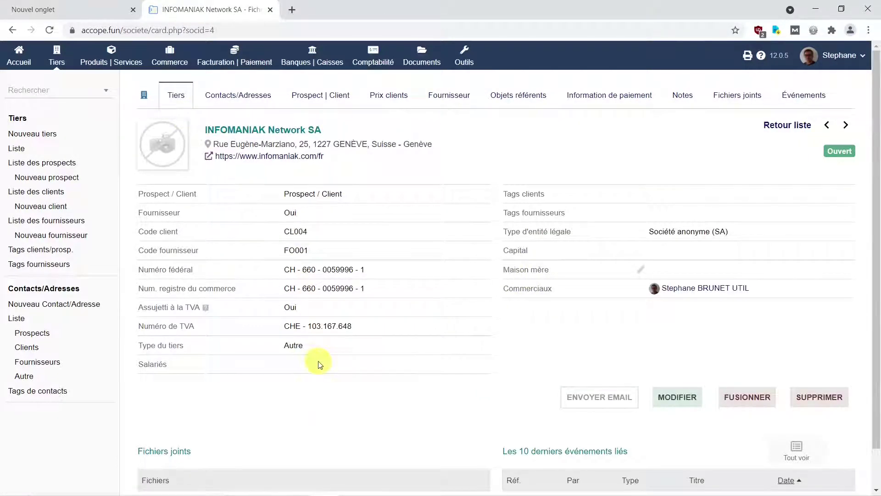
scroll(320, 364, down, 1)
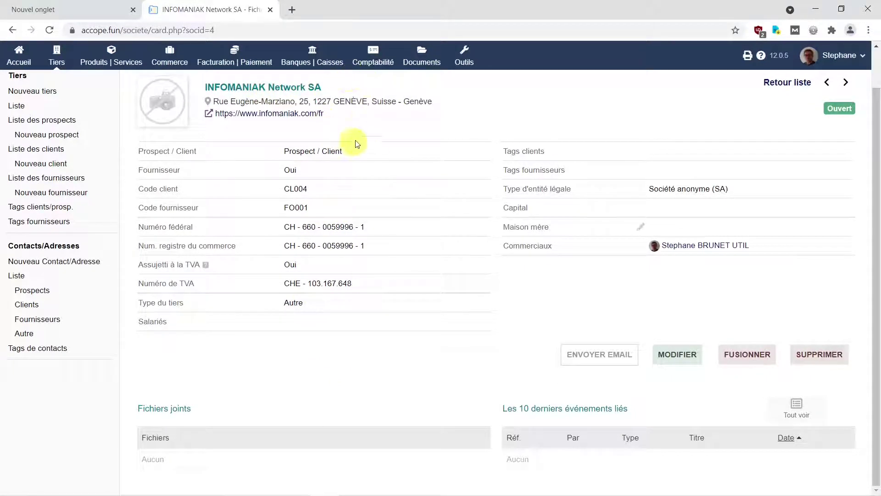
scroll(358, 143, up, 1)
click(442, 97)
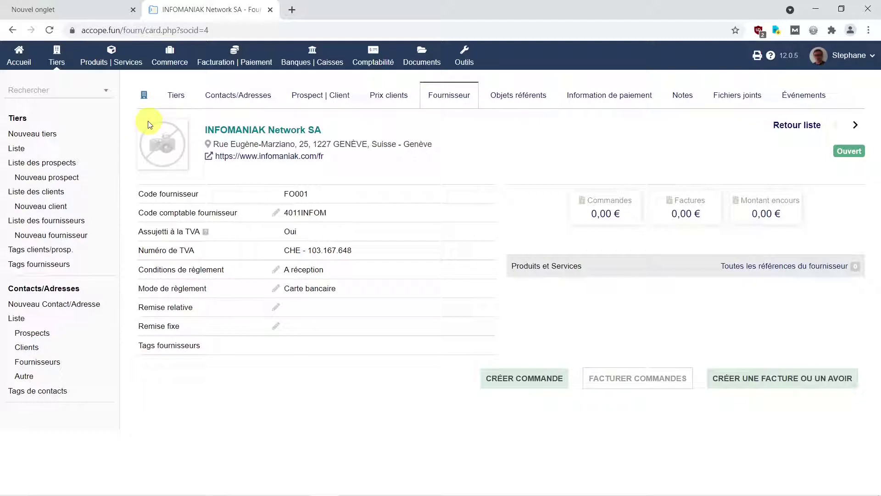
- Open the Frais Internet (FI) service from the list of services
click(119, 66)
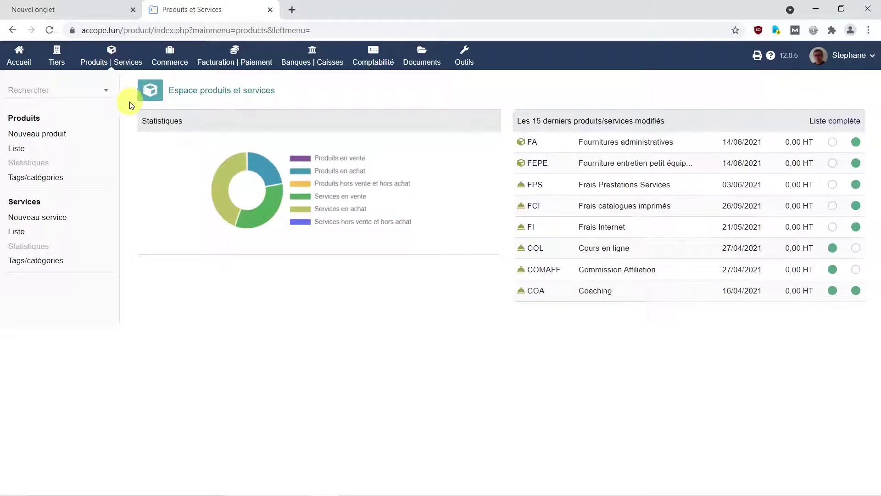
click(17, 233)
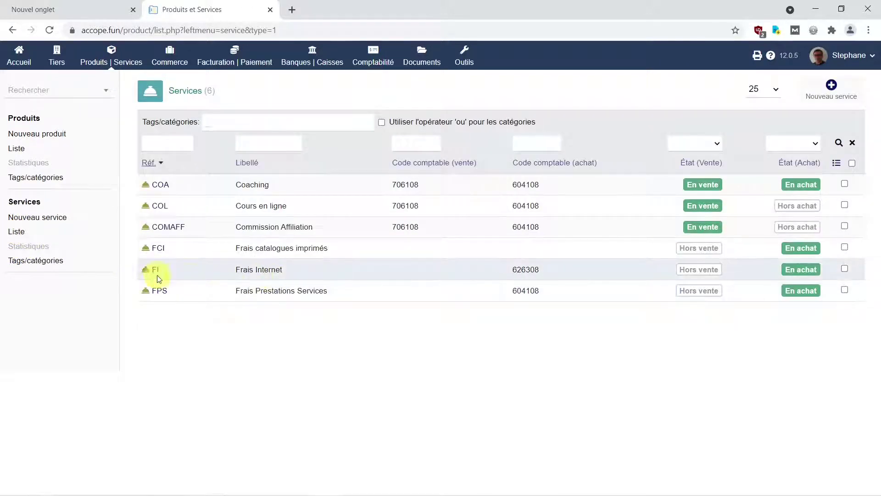
click(157, 275)
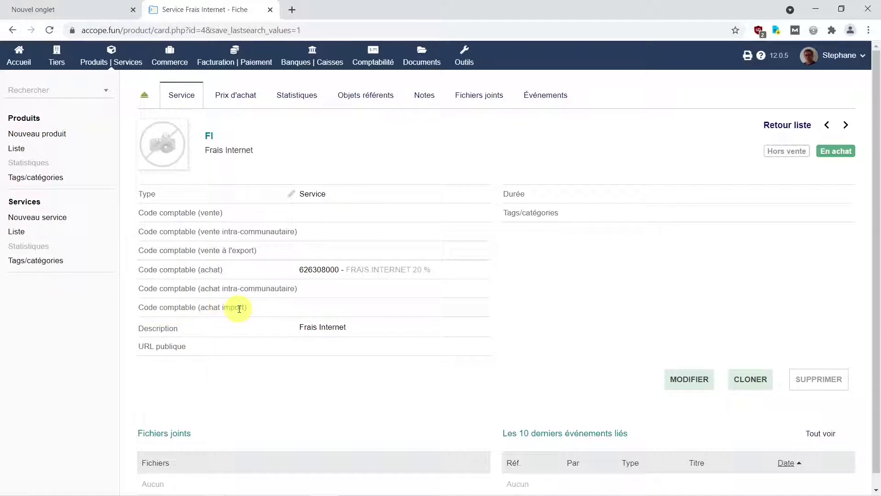
- Set the FI service's import purchase accounting code to 626312000 - FRAIS INTERNET HORS CEE and save the service
click(699, 385)
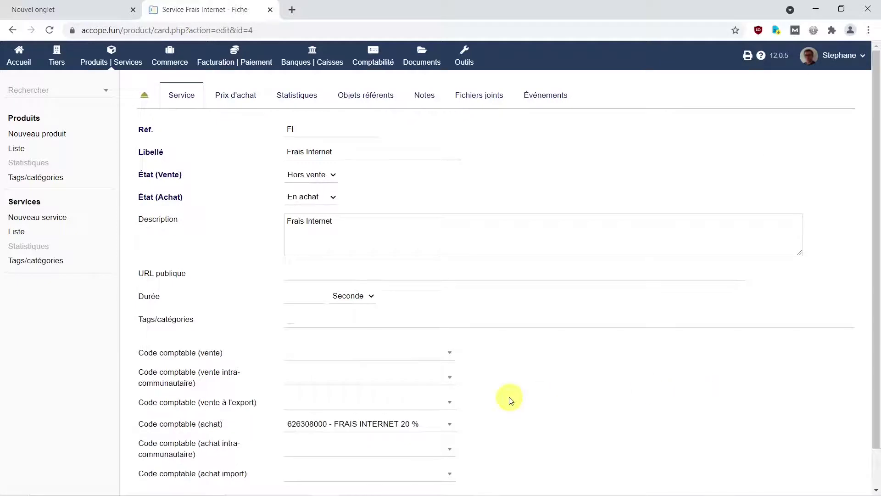
scroll(508, 399, down, 1)
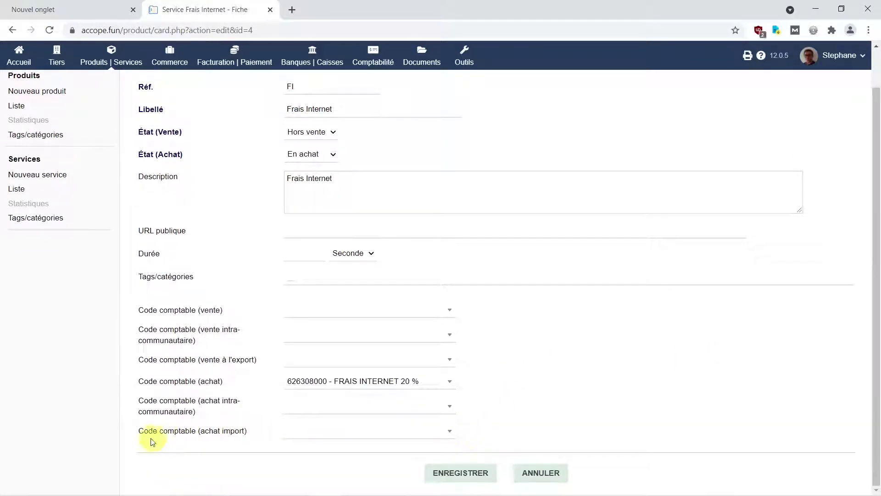
click(449, 432)
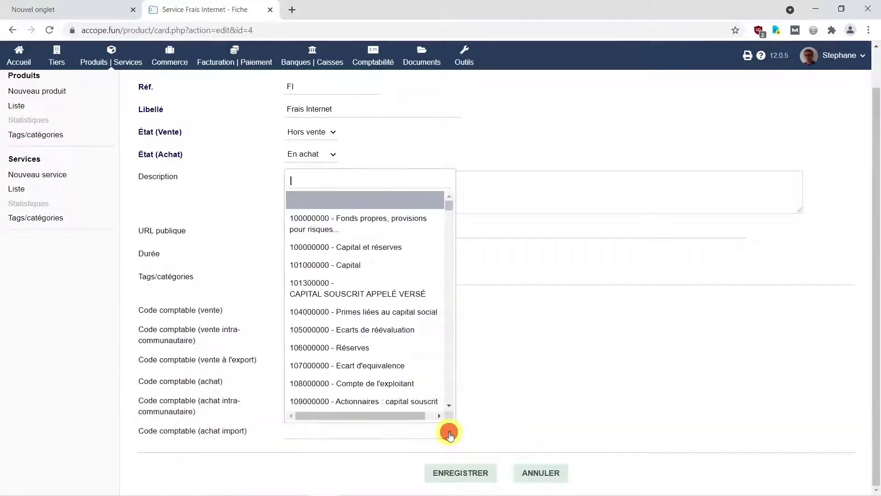
text(6263)
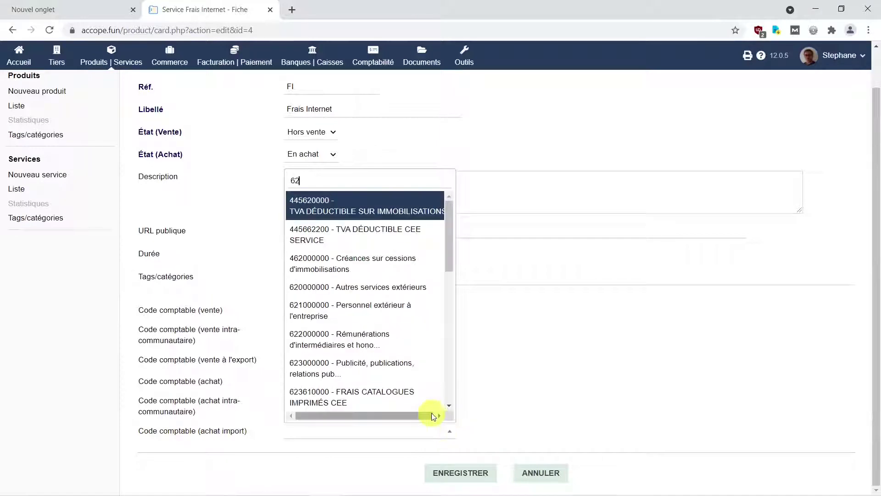
click(432, 412)
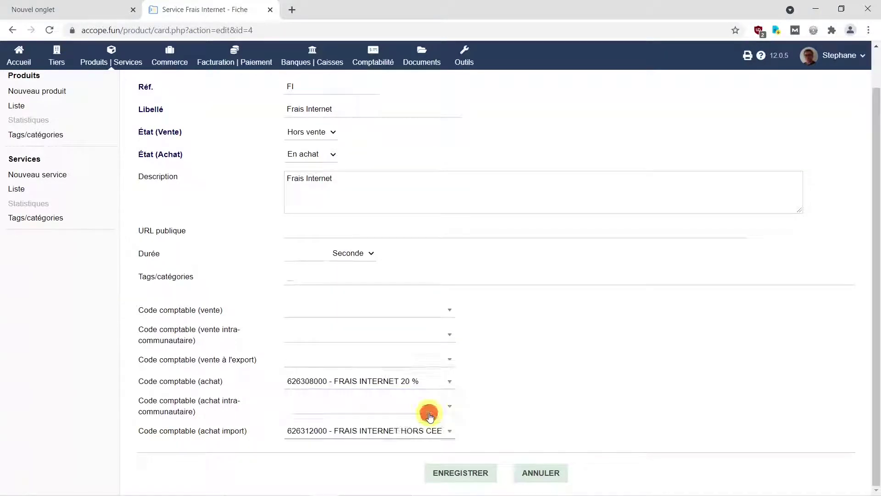
mouse_move(463, 494)
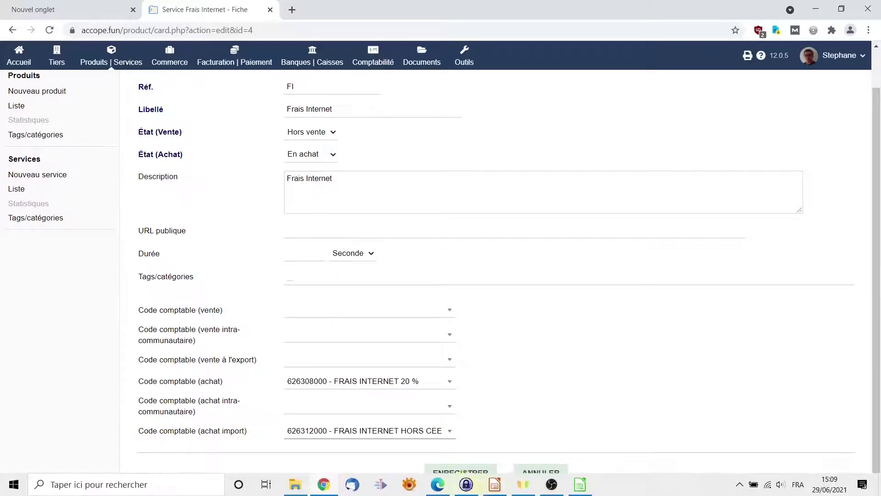
click(468, 473)
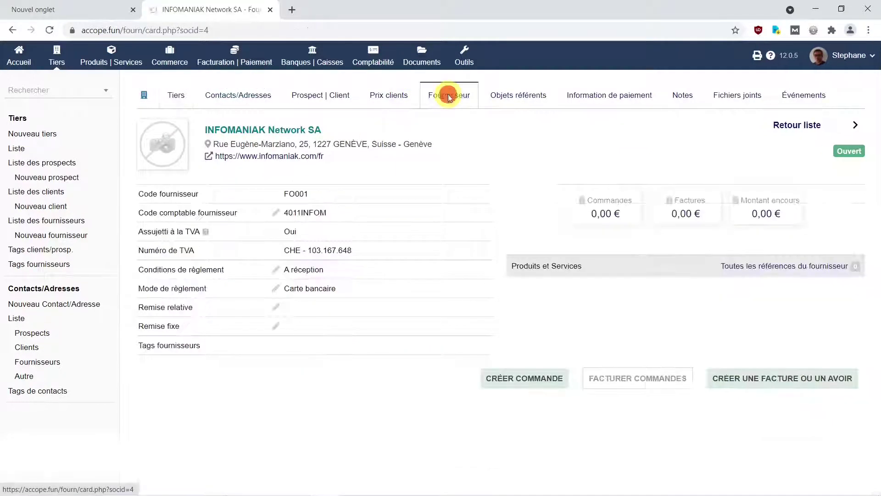
- Start a new supplier invoice for INFOMANIAK Network SA and bring up the Transfert folder beside it
click(784, 379)
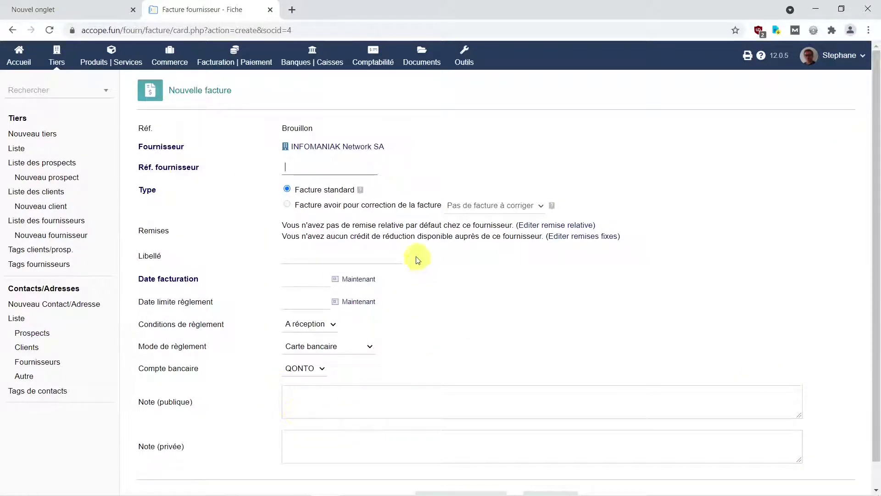
click(330, 170)
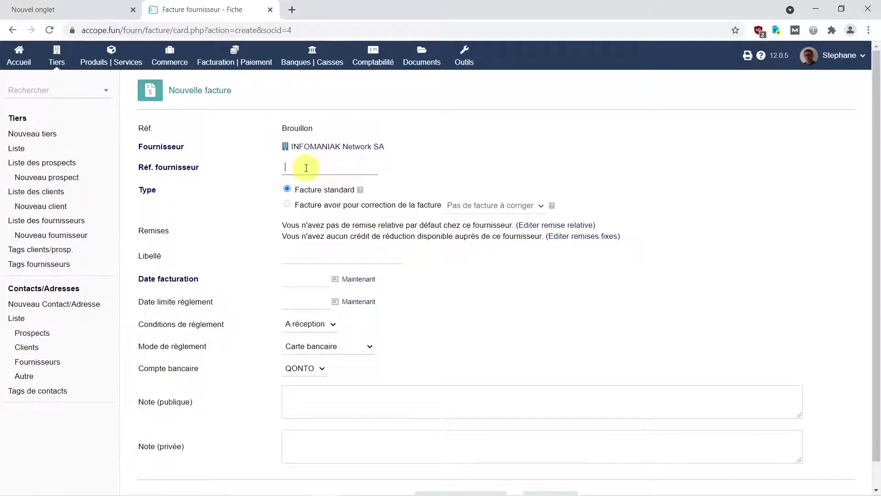
mouse_move(414, 495)
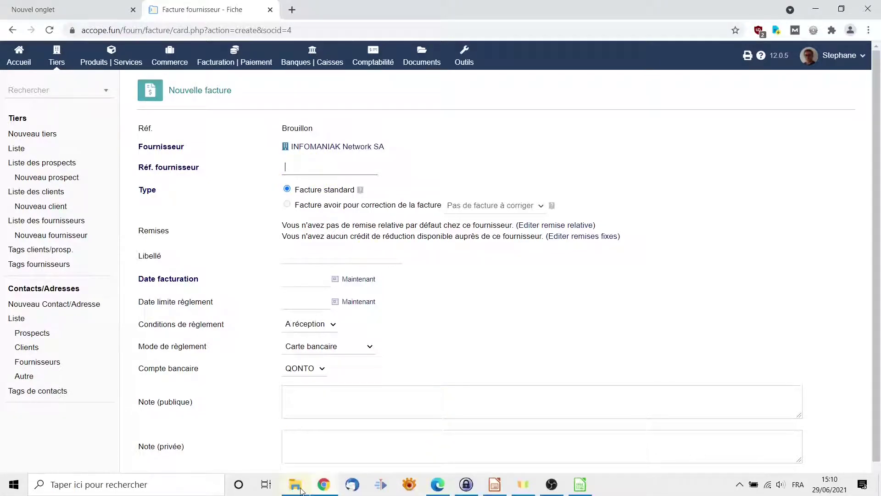
click(841, 11)
mouse_move(298, 490)
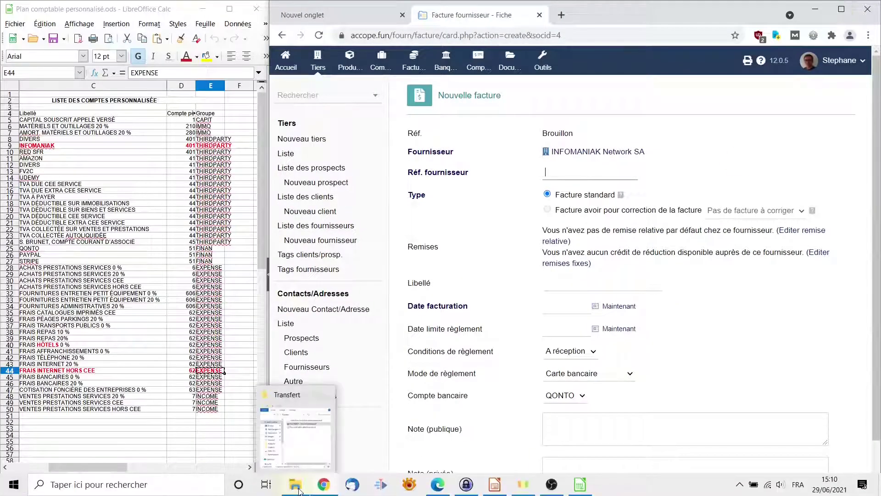
click(298, 490)
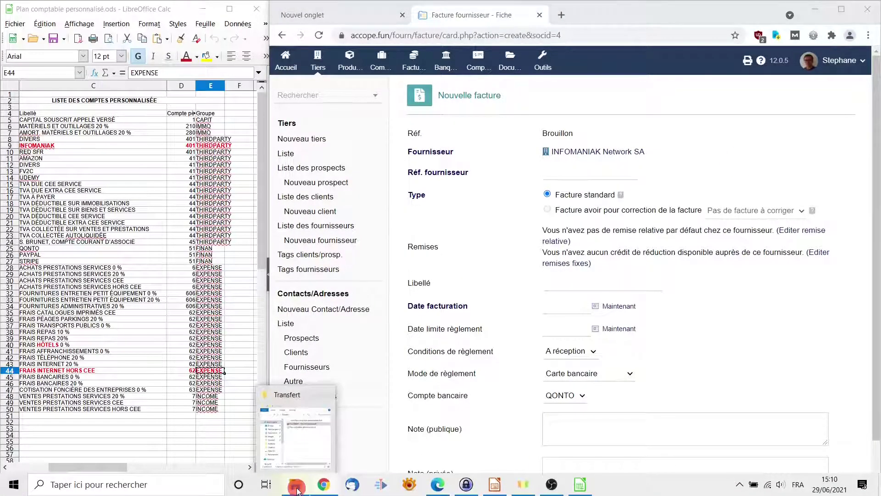
- Copy HA2104091 from the file name of the Infomaniak invoice PDF into the new invoice's supplier reference
click(125, 326)
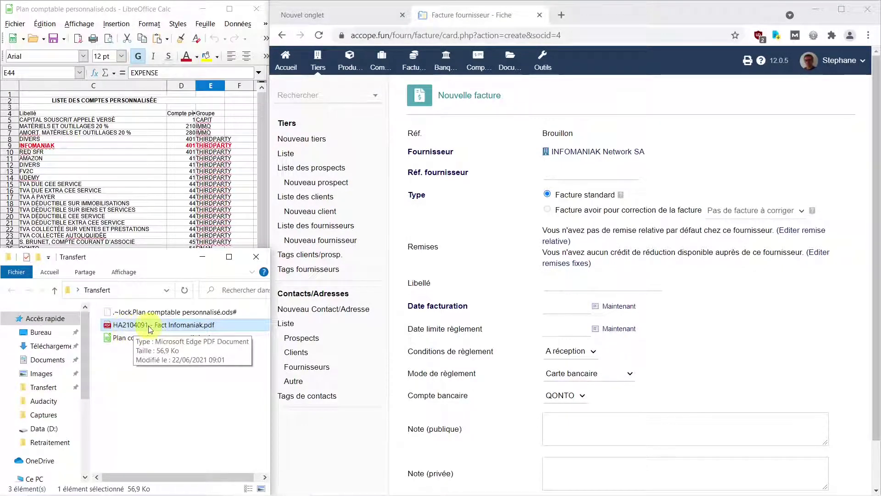
click(147, 326)
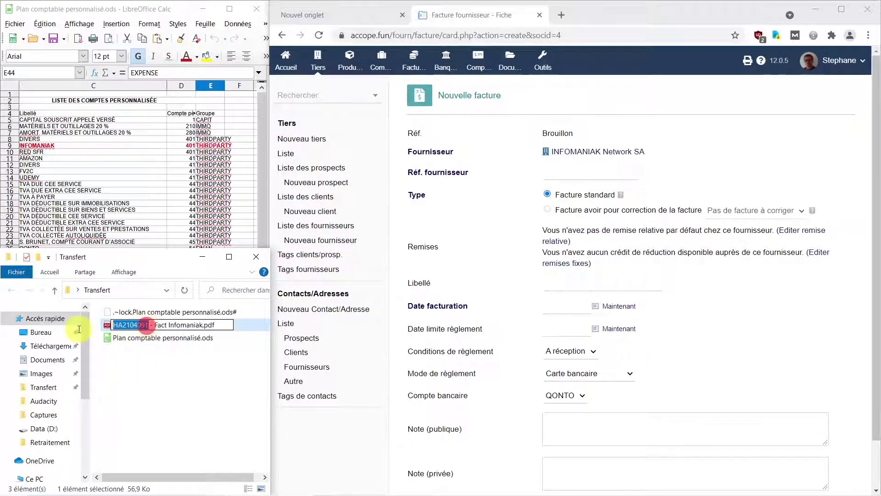
right_click(115, 325)
click(146, 354)
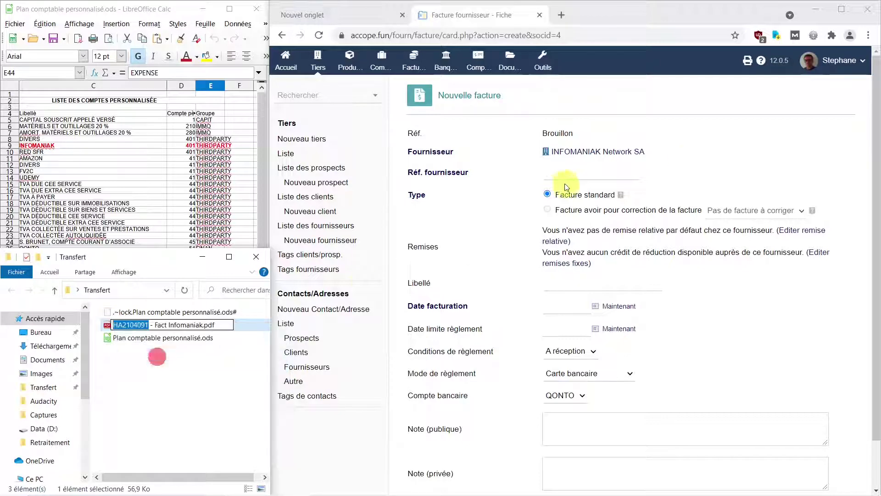
click(572, 172)
right_click(573, 172)
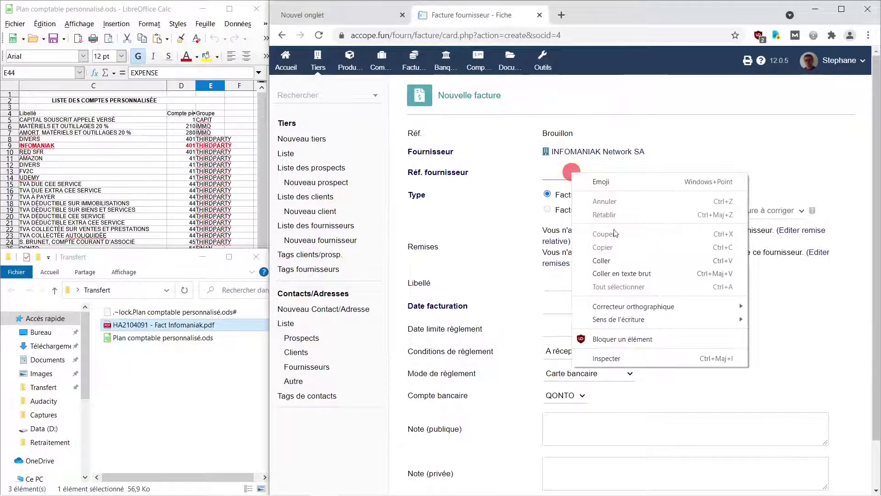
click(617, 272)
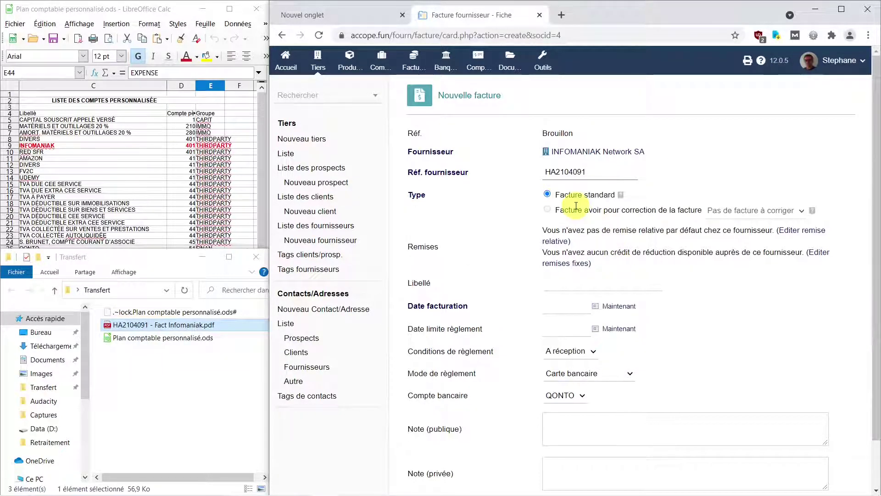
- Set the invoice date and payment due date to 09/04/2021 and create the draft supplier invoice
click(567, 310)
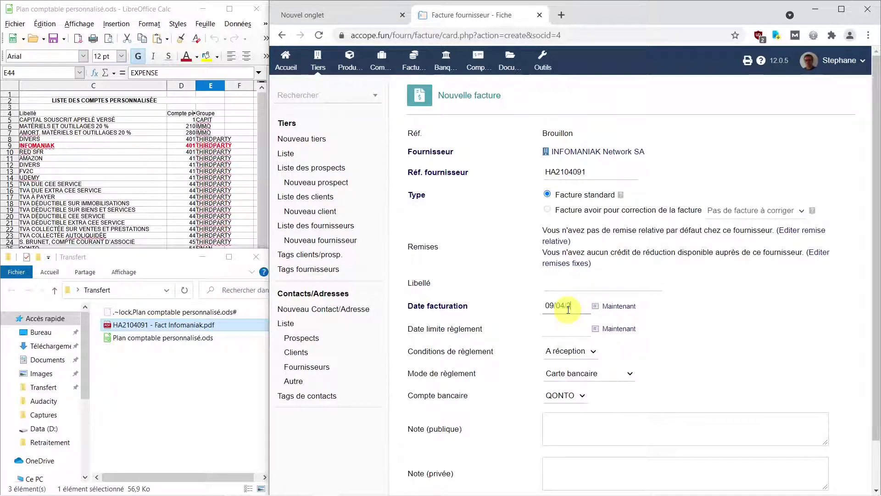
text(09/04/2021)
click(566, 325)
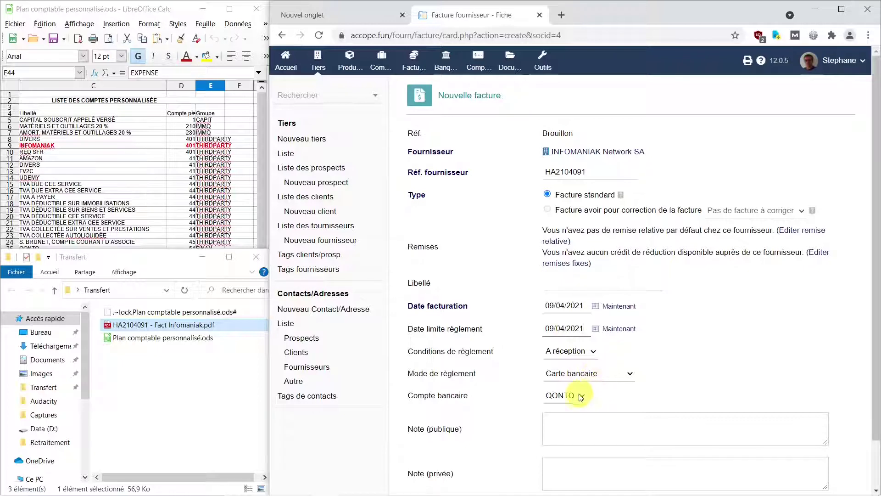
scroll(579, 402, down, 1)
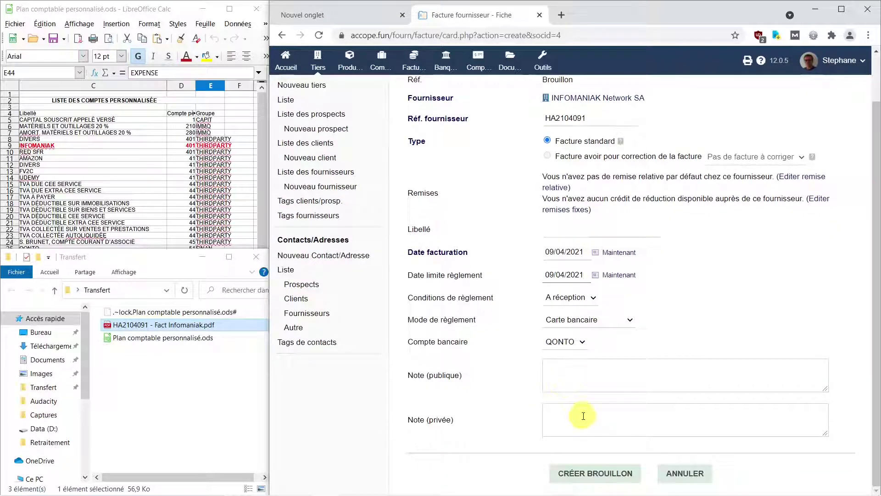
click(616, 480)
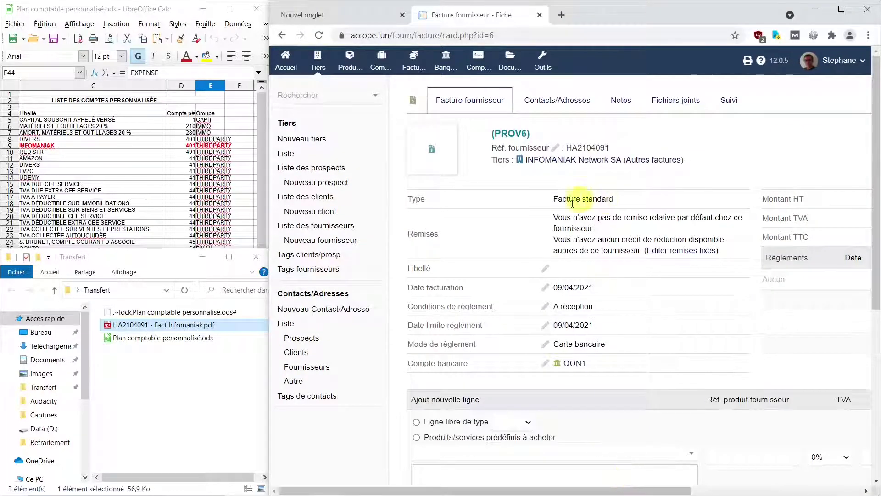
- Choose the predefined service FI - Frais Internet for a new line on the draft Infomaniak invoice
mouse_move(533, 164)
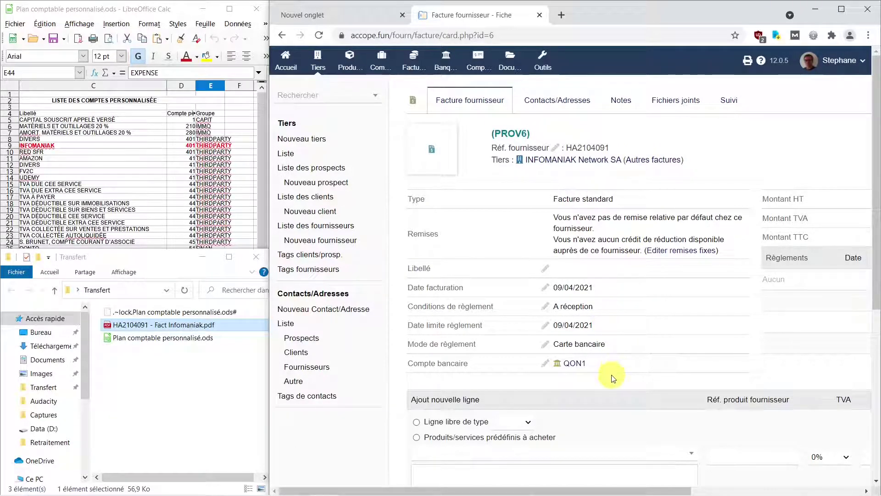
scroll(613, 378, down, 3)
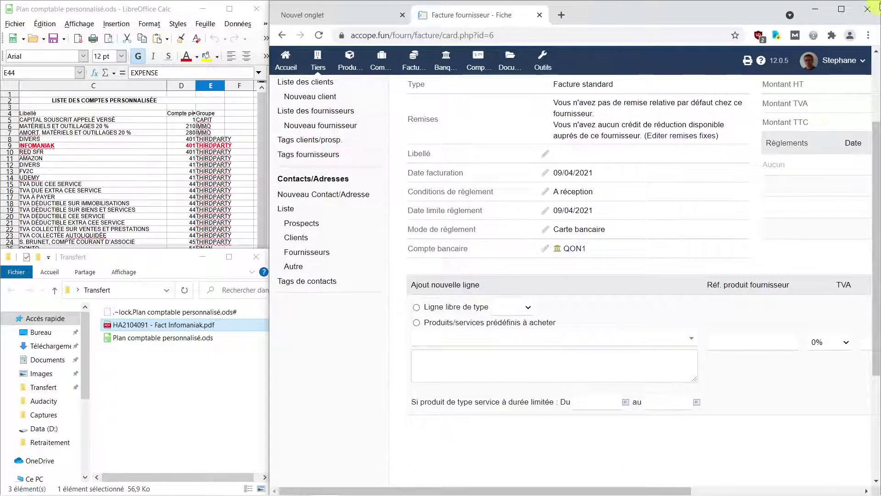
click(841, 9)
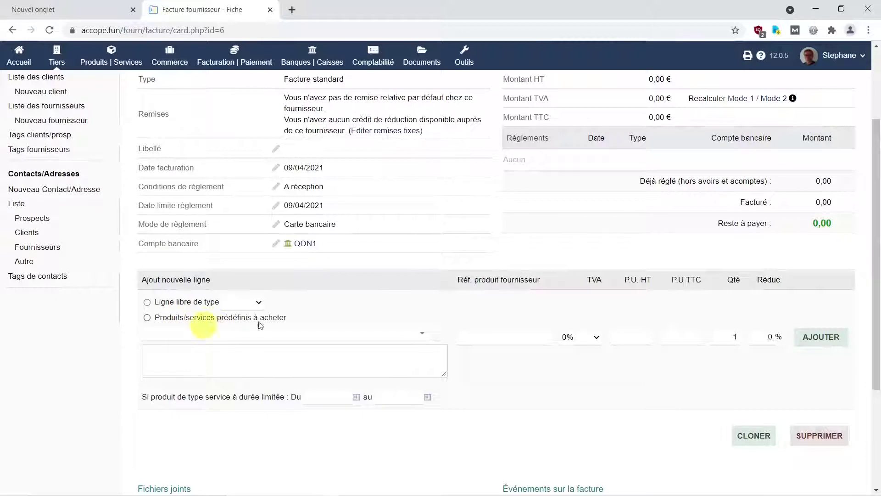
click(147, 318)
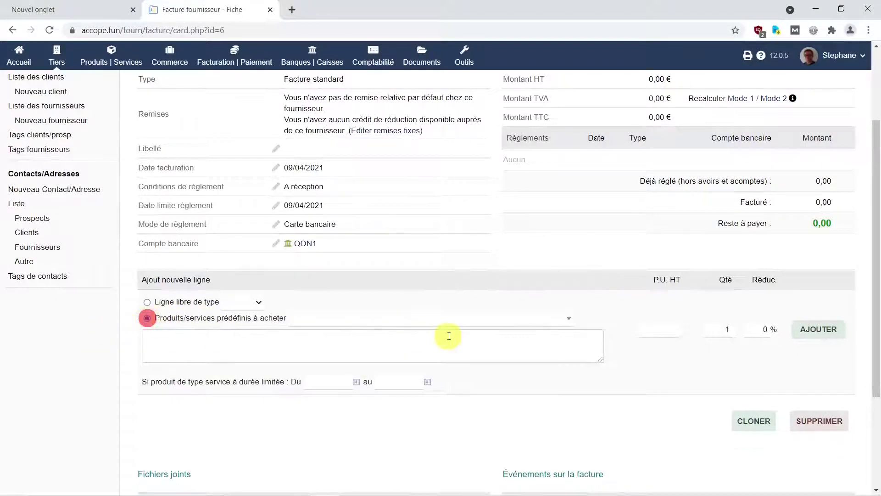
click(568, 320)
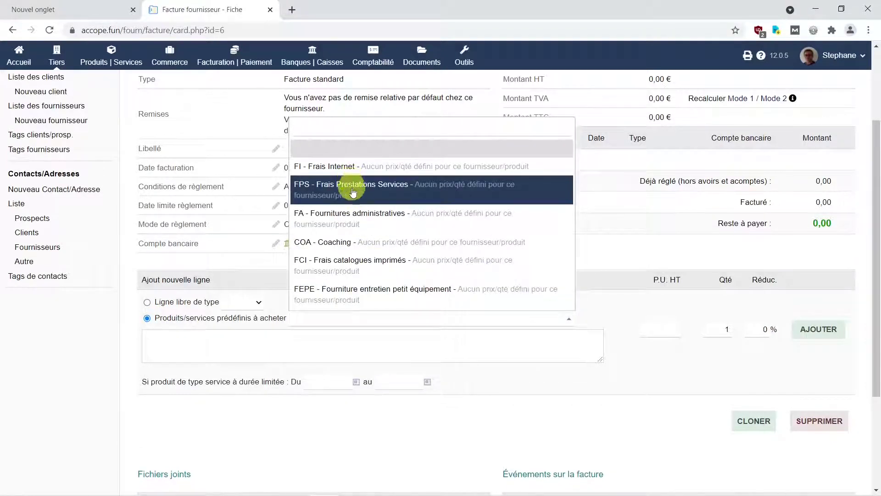
click(352, 168)
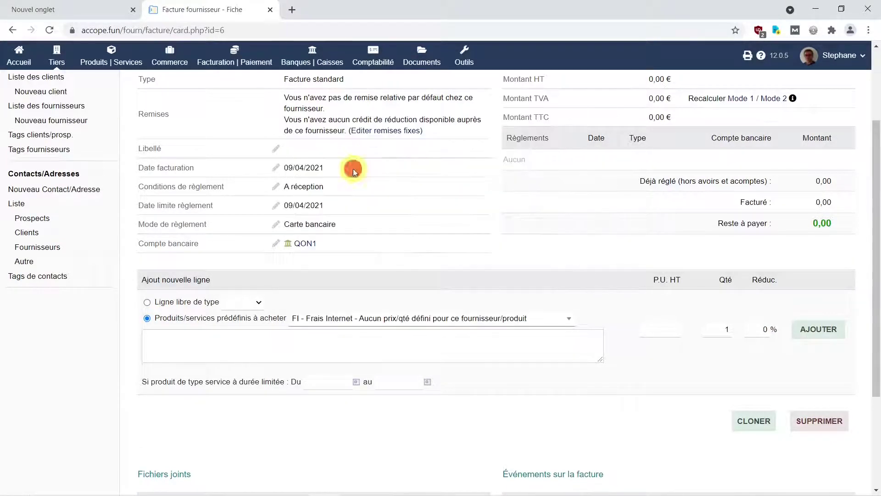
- Check the amount on the Infomaniak PDF, set the line's unit price excluding tax to 69 and add the line
click(659, 332)
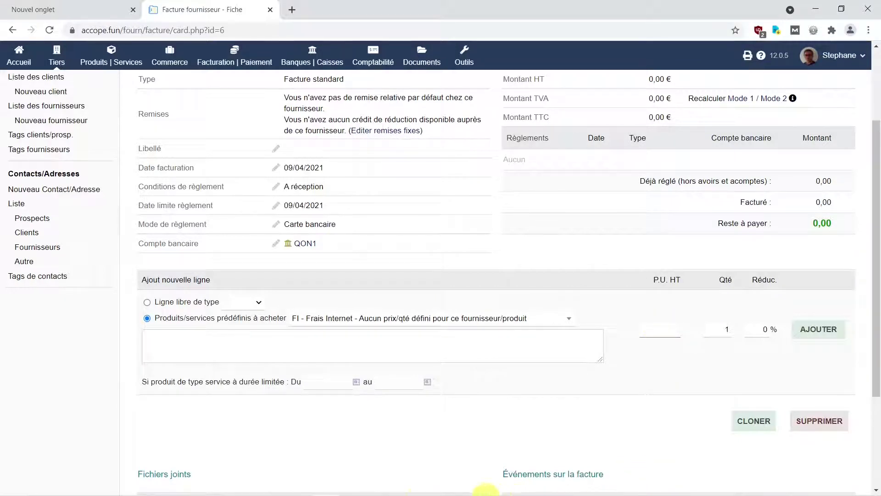
mouse_move(479, 494)
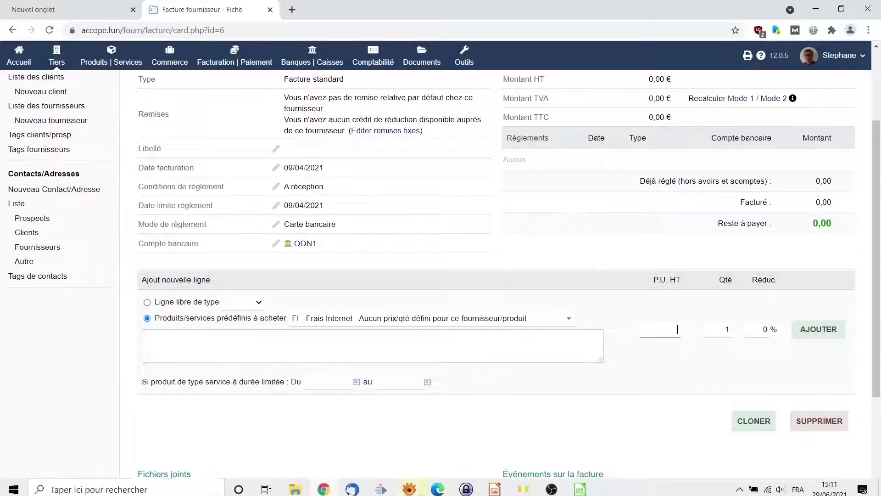
click(436, 489)
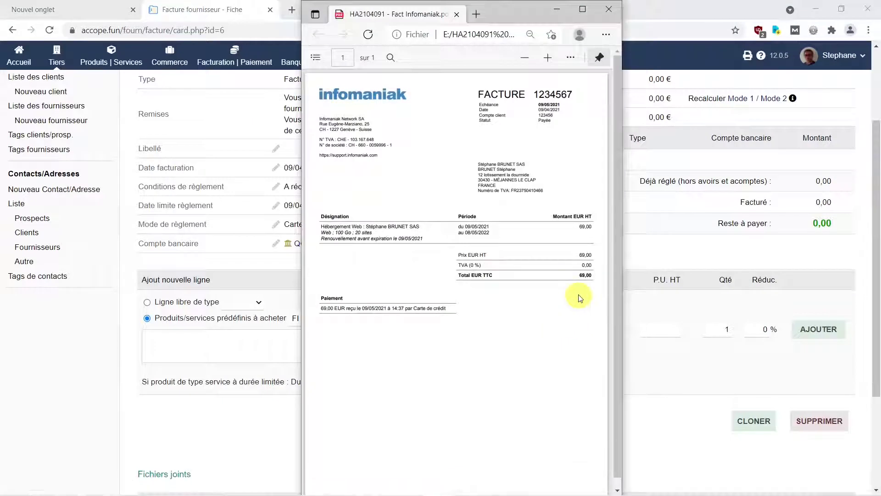
click(661, 332)
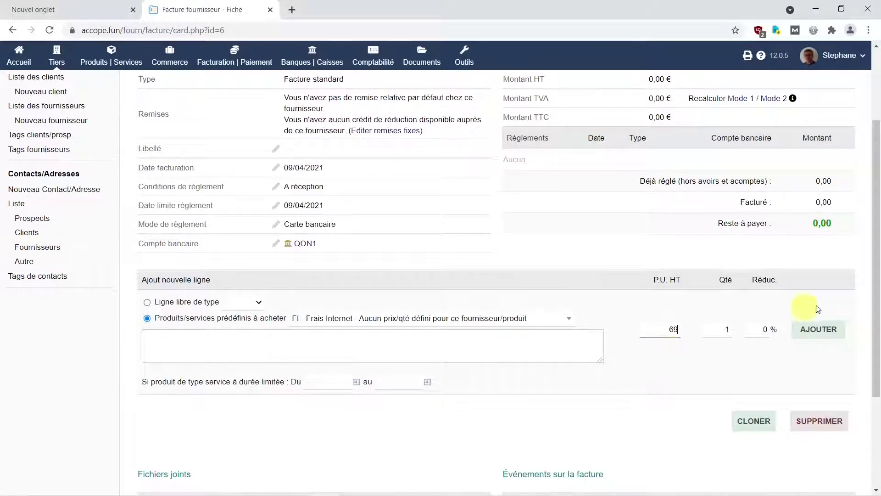
click(827, 330)
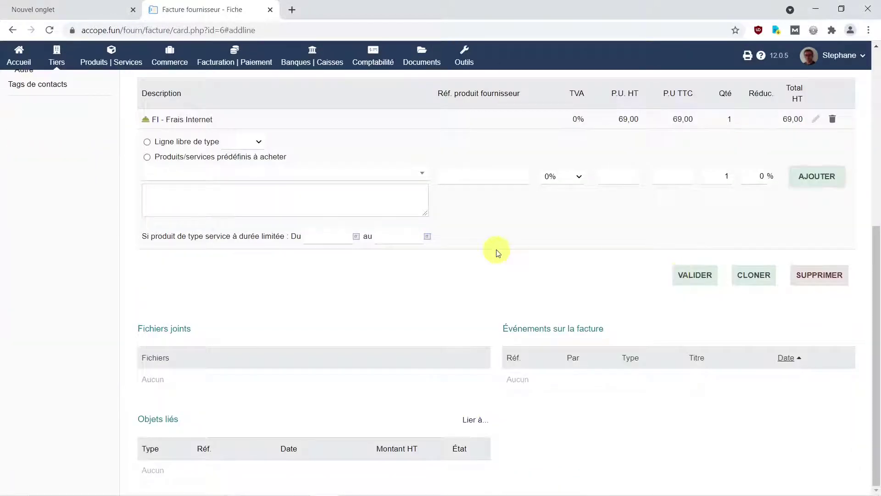
- Clear the description text of the FI - Frais Internet invoice line and save the line
click(817, 120)
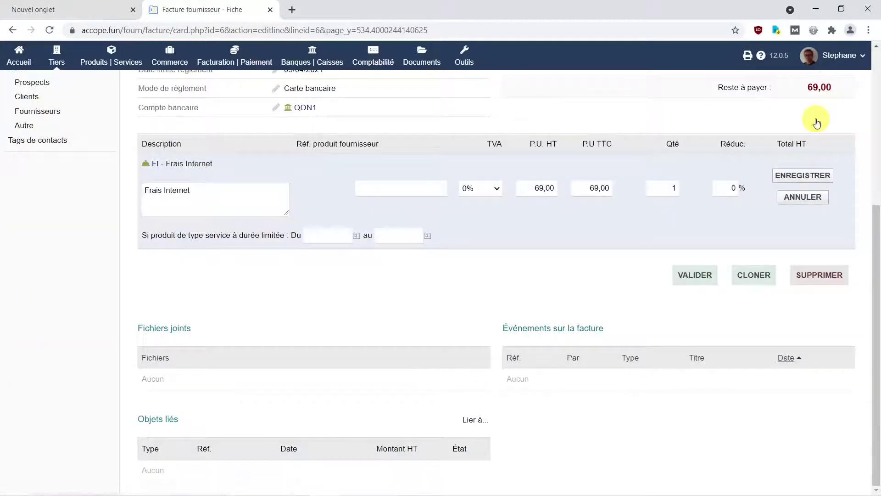
drag(202, 189, 3, 197)
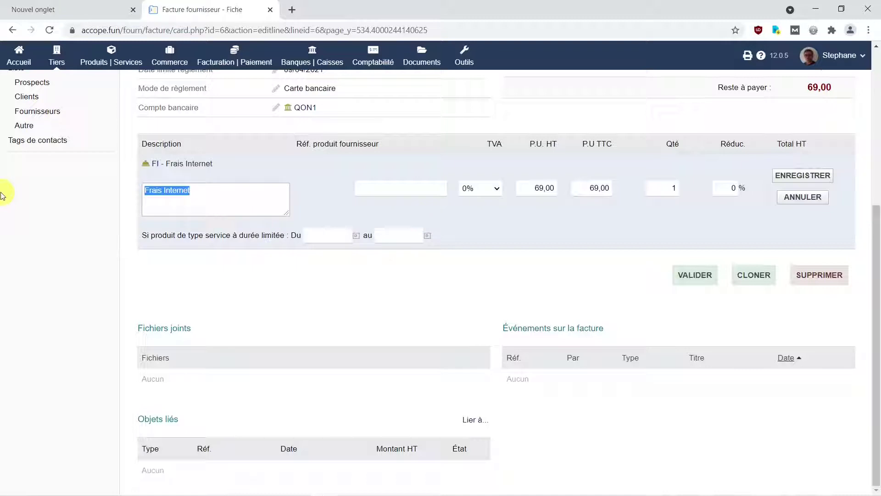
key(Delete)
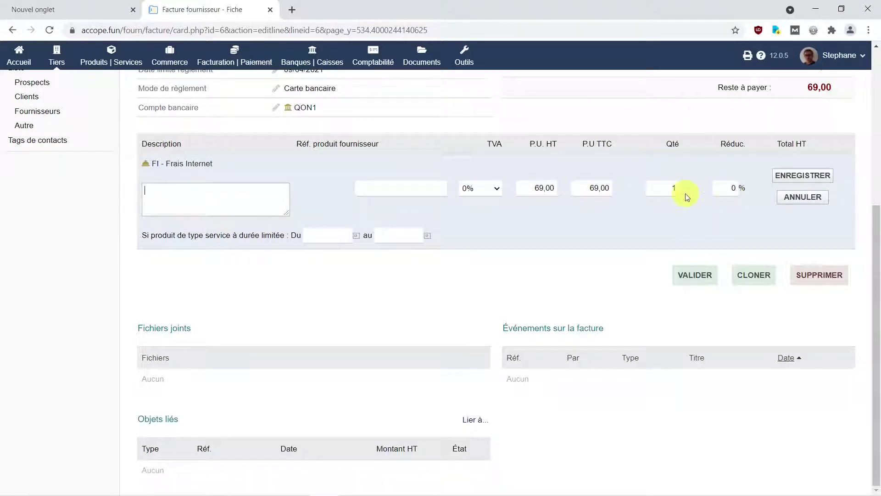
click(805, 179)
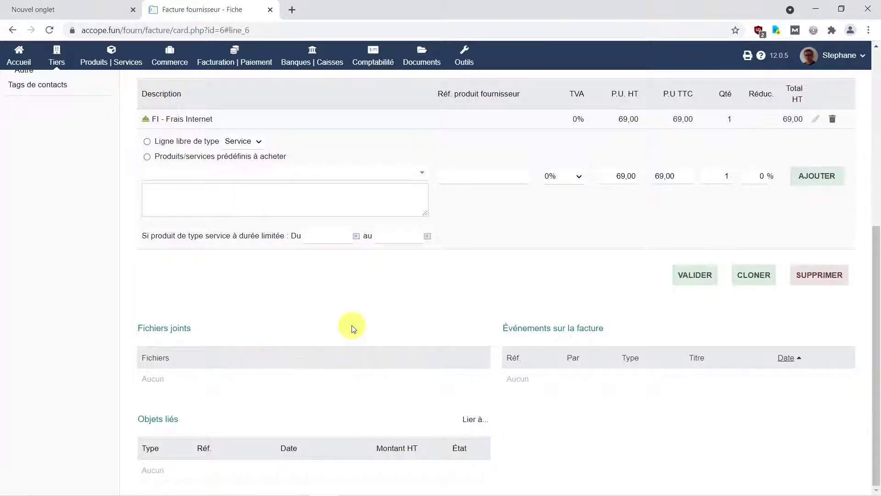
- Attach HA2104091 - Fact Infomaniak.pdf from the Transfert folder to the draft invoice and upload it
scroll(351, 326, up, 4)
scroll(352, 326, up, 3)
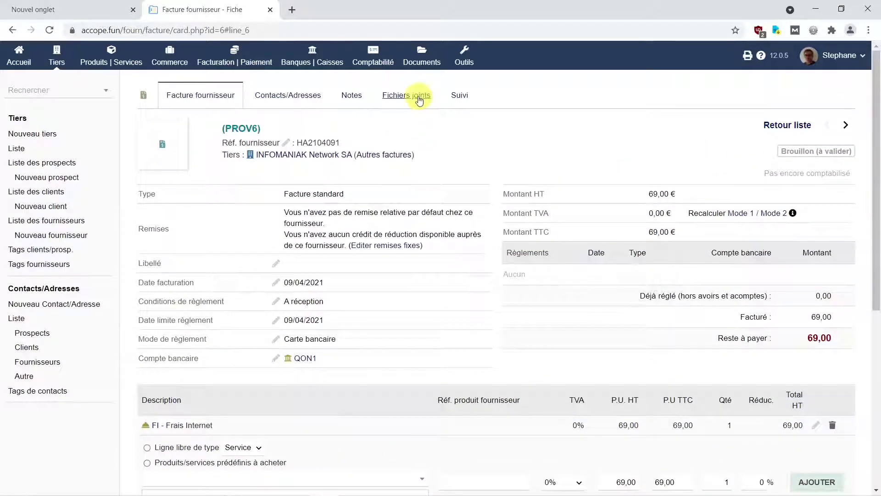
click(419, 97)
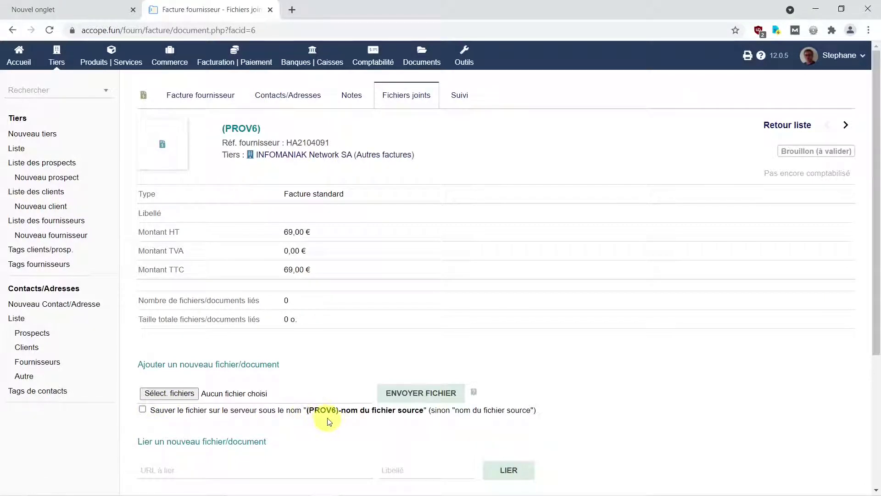
click(841, 8)
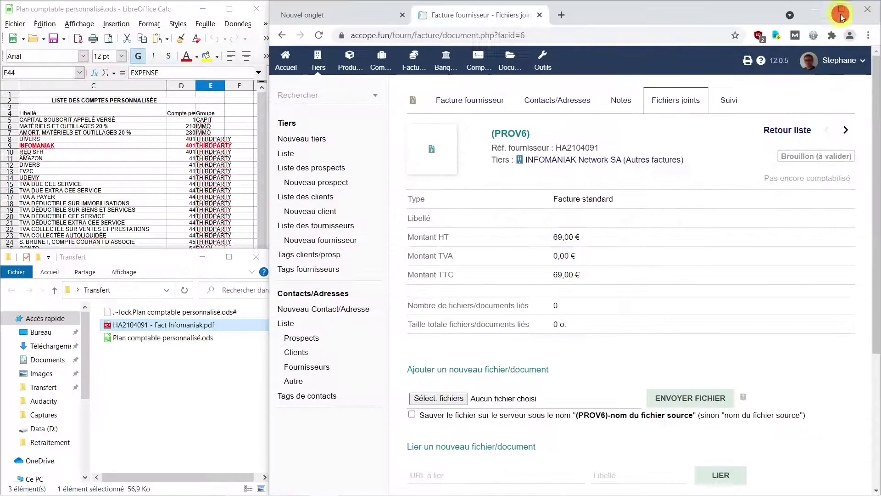
click(129, 326)
drag(129, 326, 543, 408)
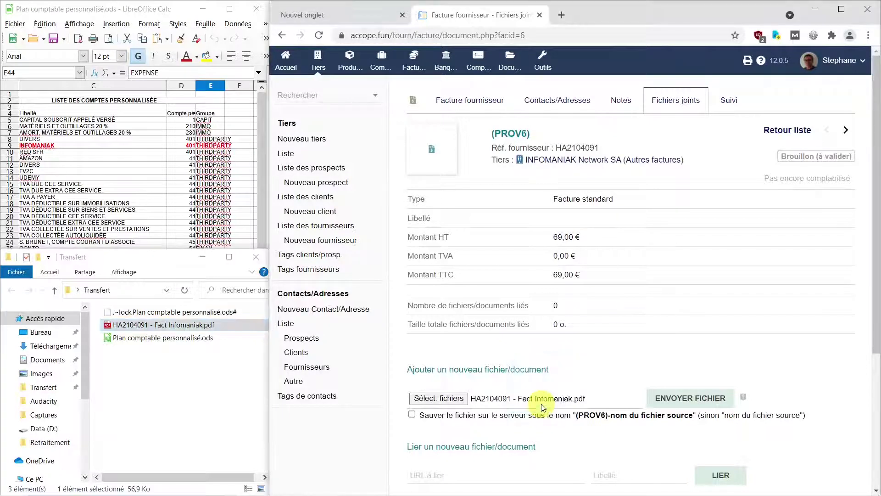
click(704, 399)
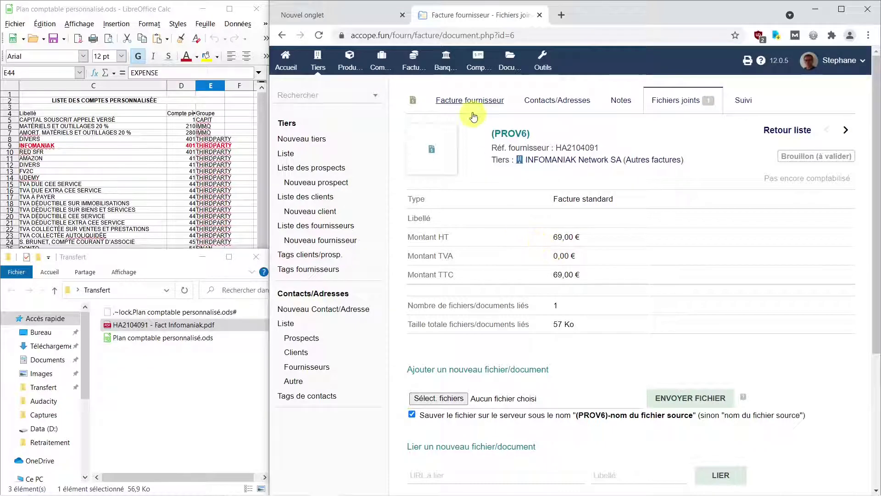
- Return to the invoice card and preview the attached Infomaniak PDF from start to end
click(463, 101)
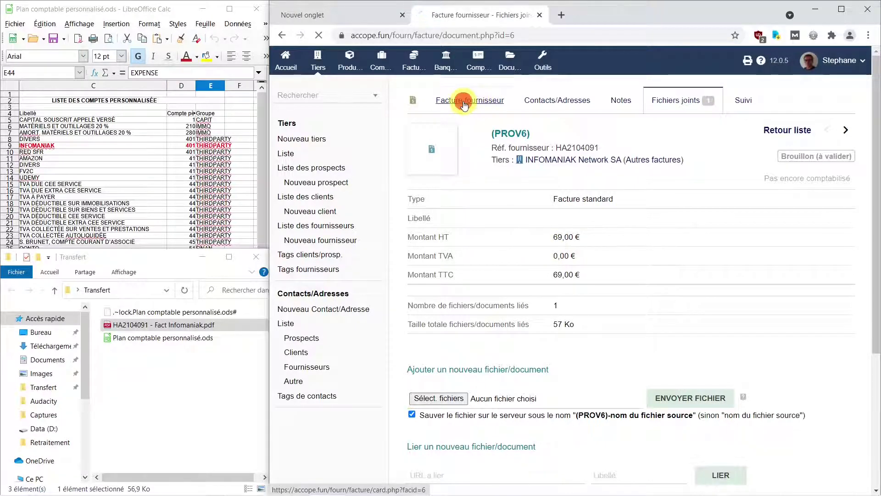
scroll(481, 281, down, 7)
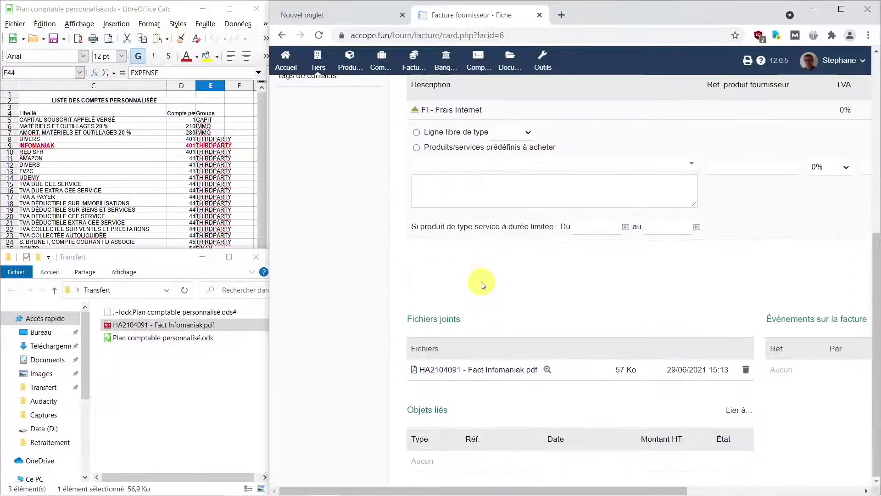
click(547, 370)
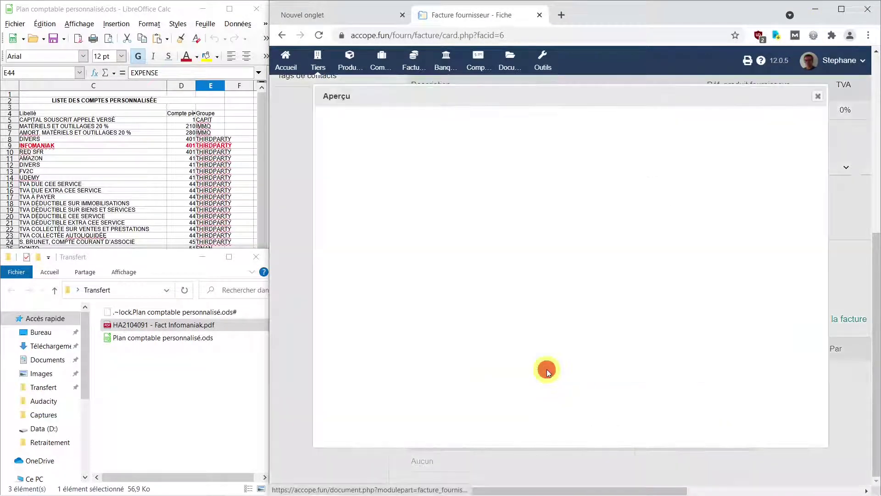
scroll(549, 369, down, 5)
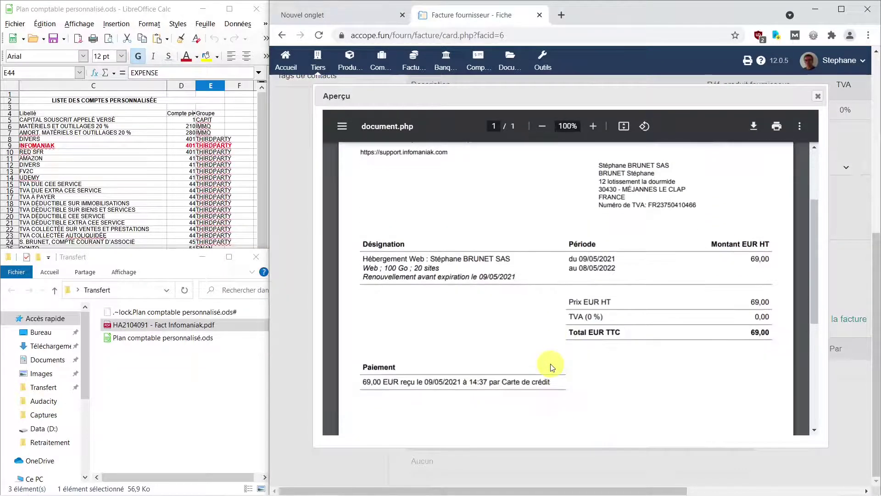
scroll(551, 367, down, 2)
scroll(551, 367, up, 10)
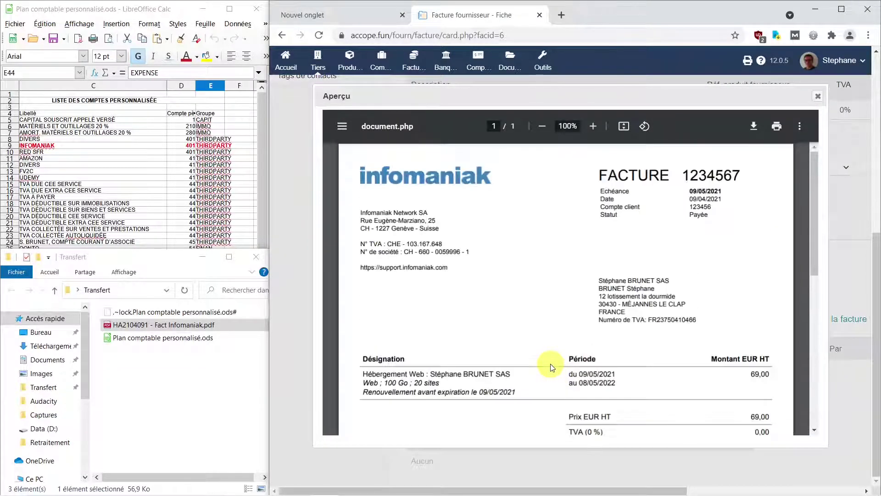
click(817, 96)
scroll(718, 252, up, 5)
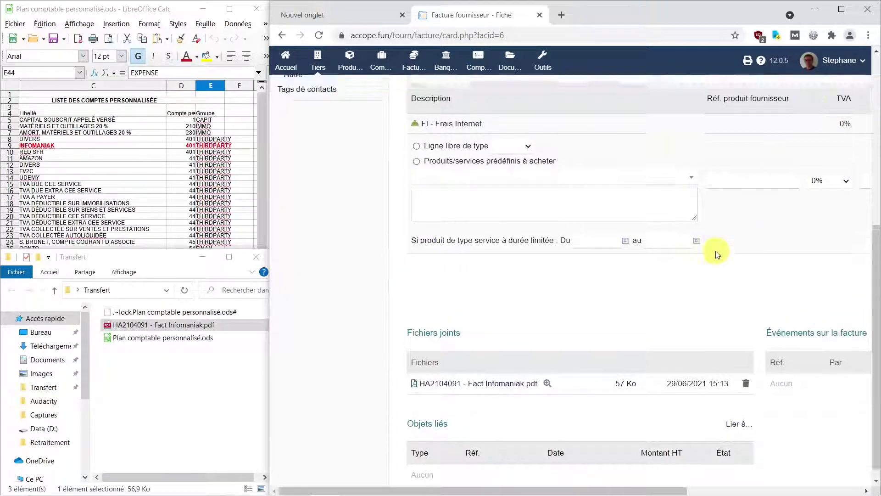
scroll(715, 255, down, 7)
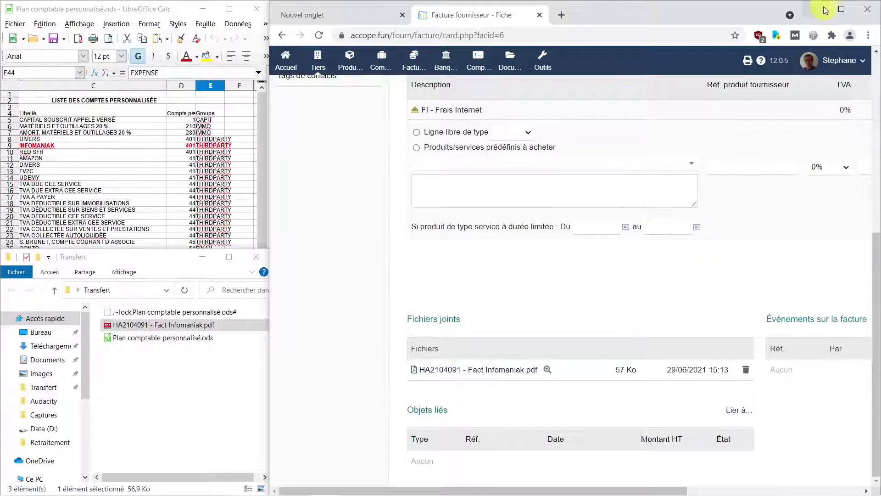
- Start validating the draft invoice and copy the proposed reference FAF2021006 from the confirmation
click(840, 10)
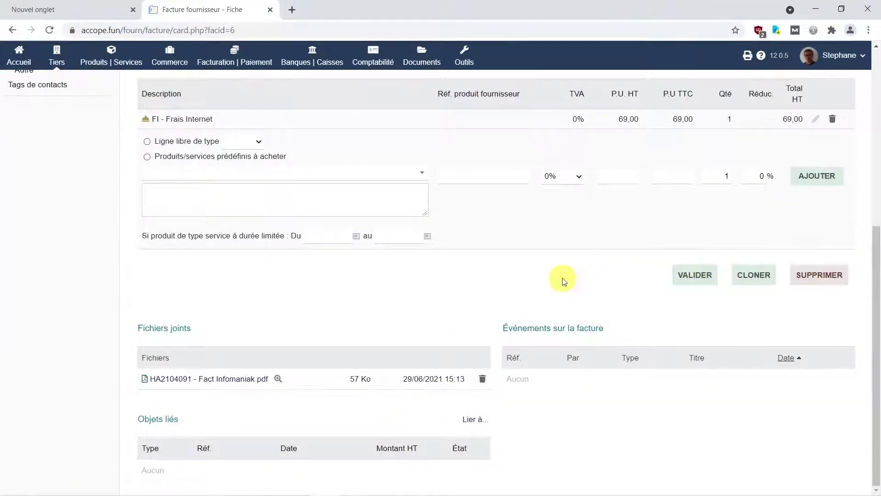
scroll(564, 281, up, 1)
scroll(564, 281, up, 1)
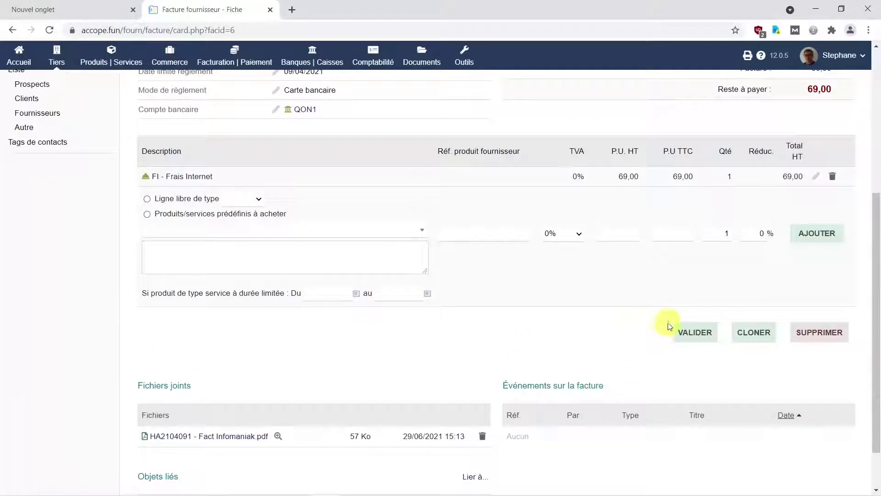
click(696, 336)
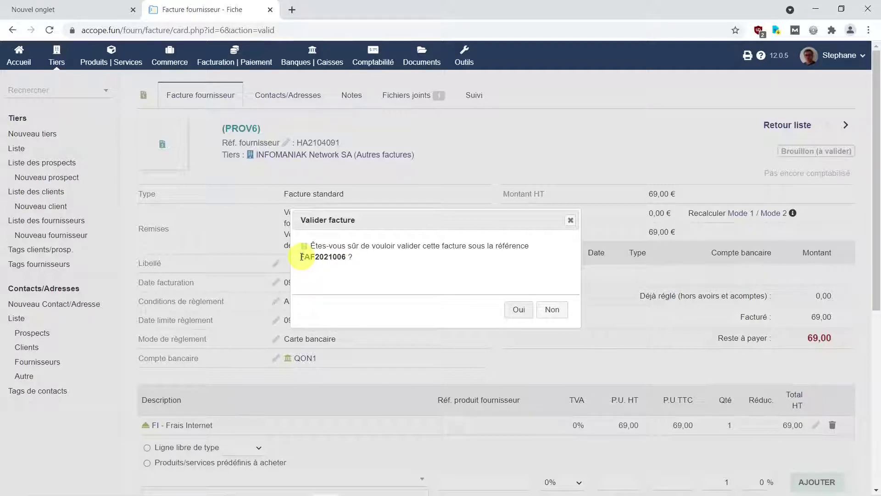
drag(301, 256, 347, 256)
right_click(346, 256)
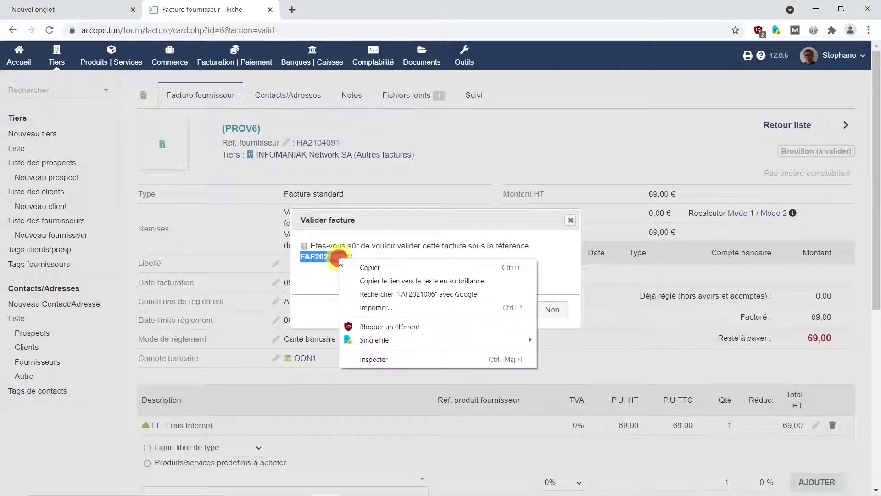
click(370, 269)
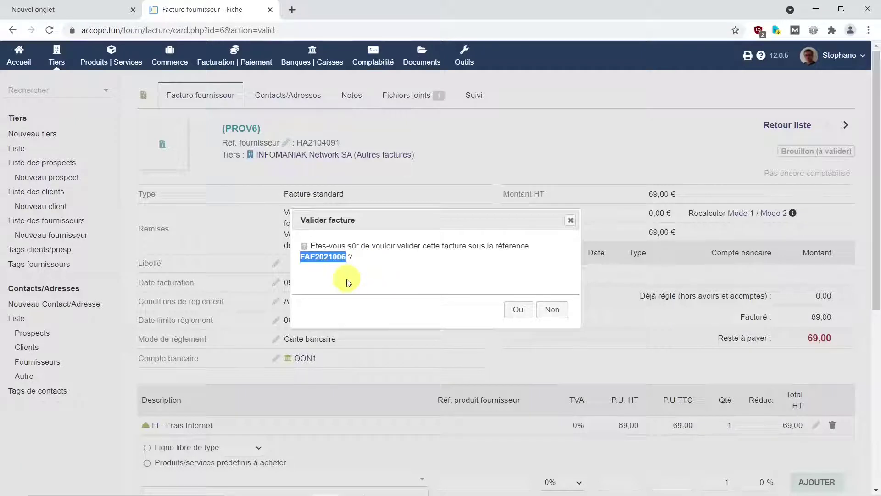
- Rename the Infomaniak PDF in the Transfert folder to FAF2021006 - HA2104091 - Fact Infomaniak.pdf
mouse_move(368, 495)
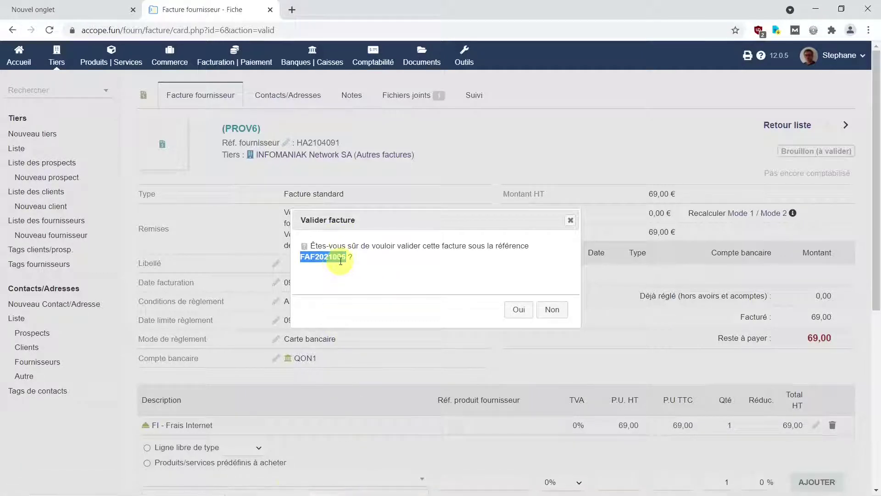
click(295, 485)
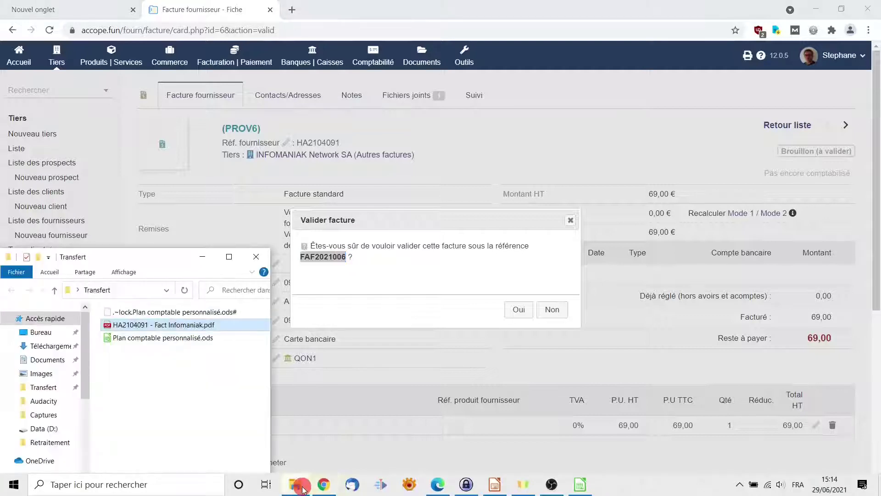
click(117, 327)
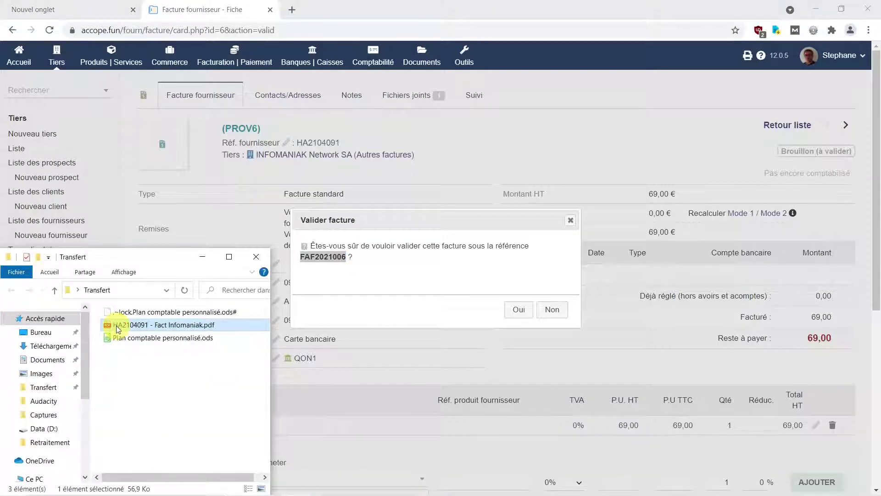
click(117, 326)
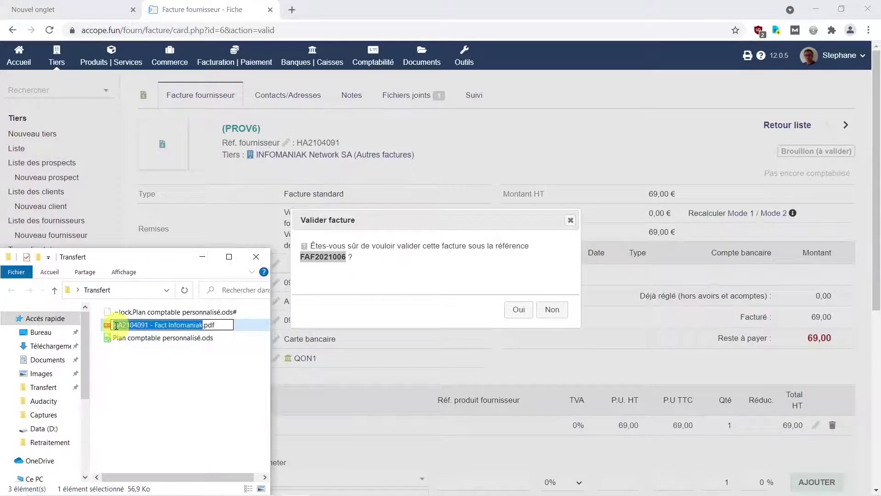
click(117, 326)
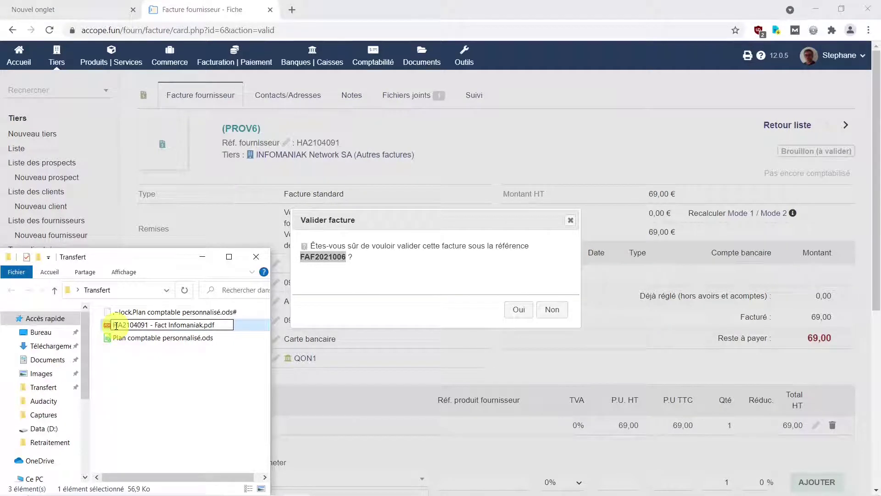
key(ctrl+v)
text(-)
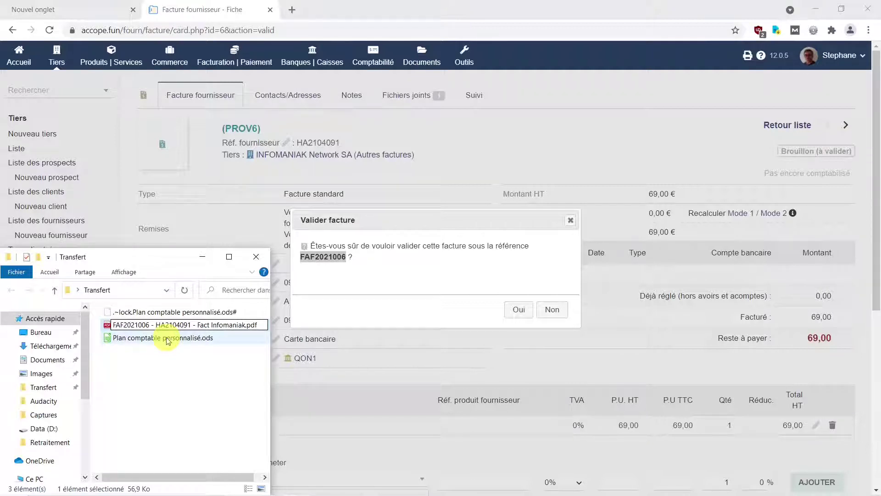
key(Return)
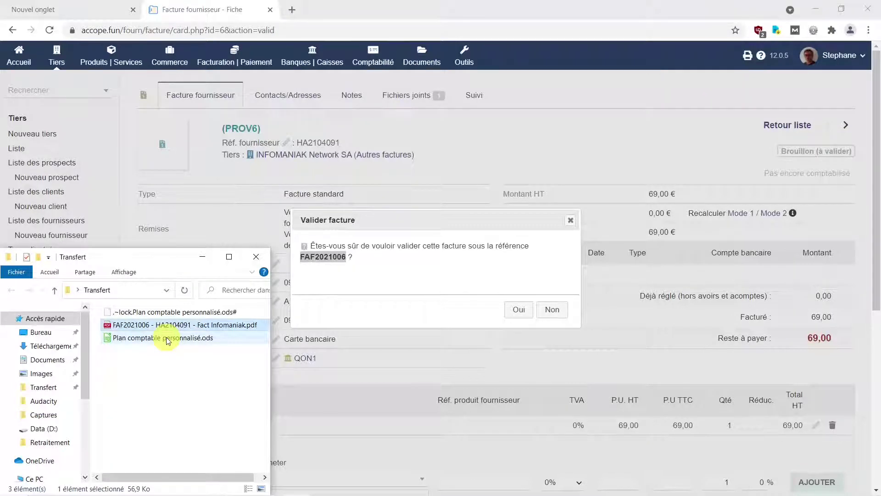
- Confirm the invoice's validation under FAF2021006 and record its supplier payment of 69 € dated 09/05/2021
click(523, 312)
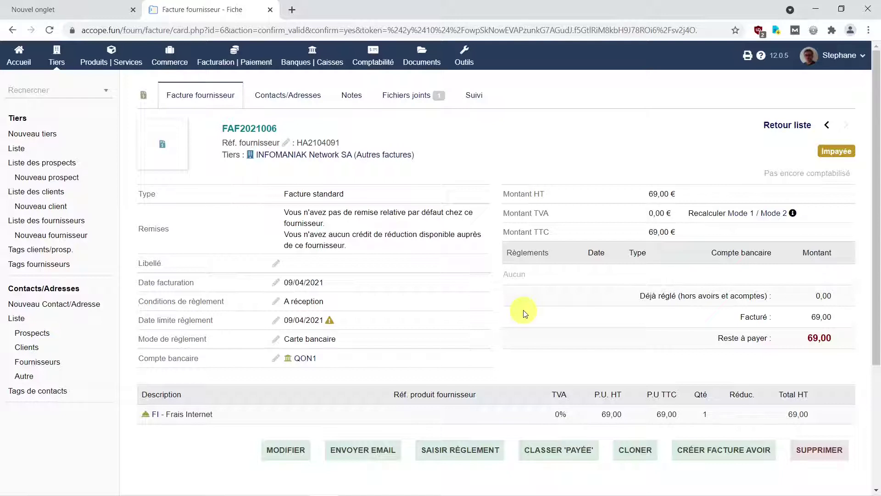
click(460, 454)
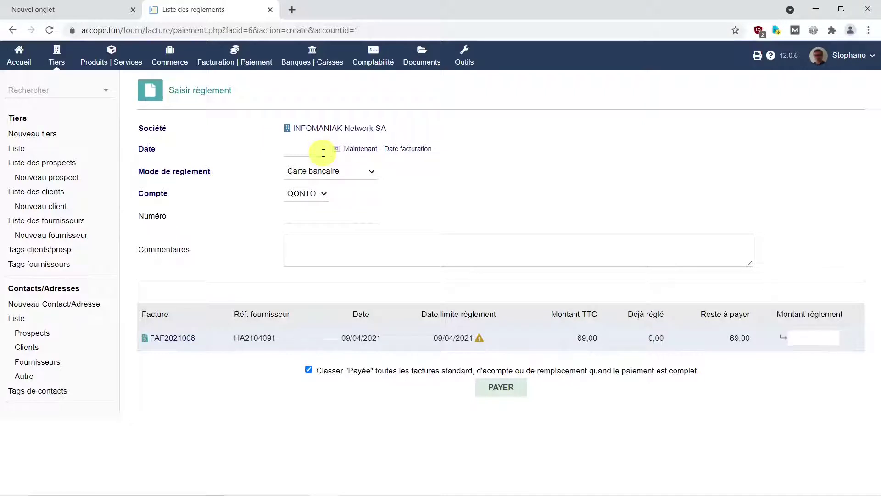
click(408, 149)
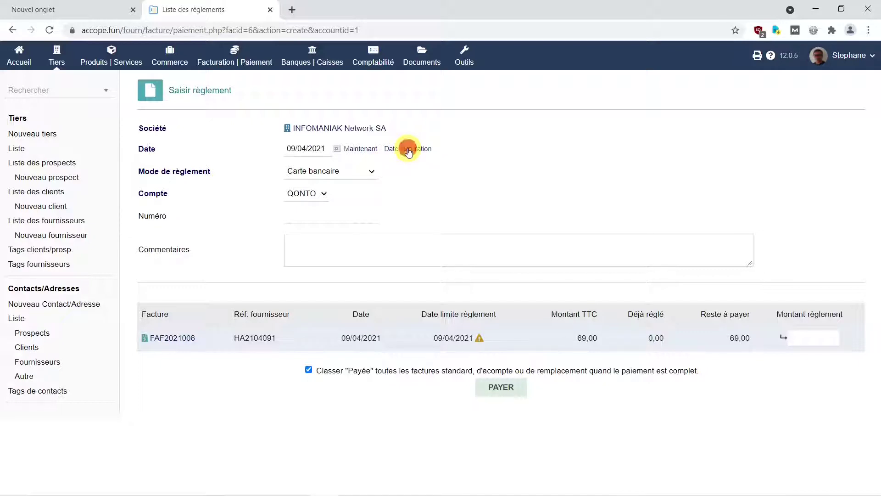
click(305, 148)
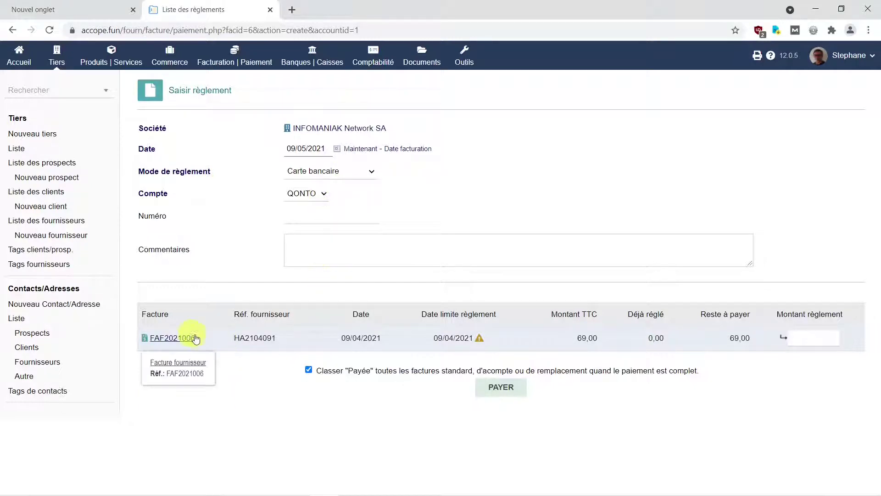
click(783, 340)
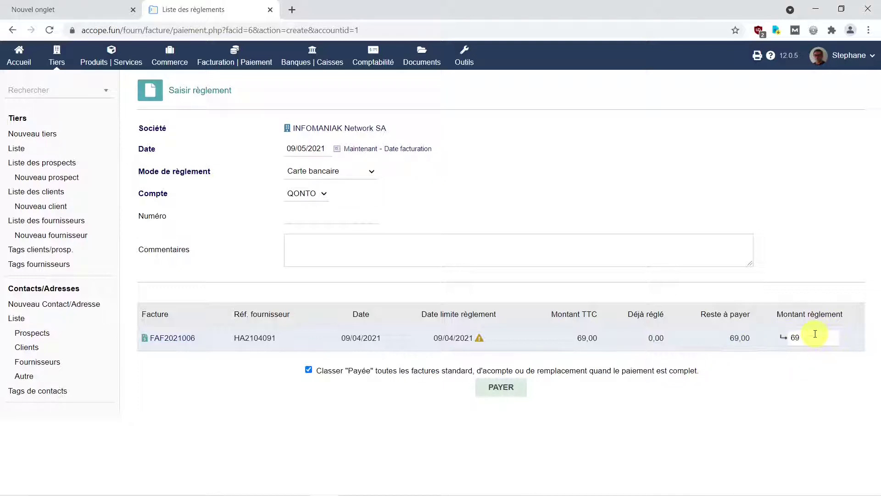
click(502, 389)
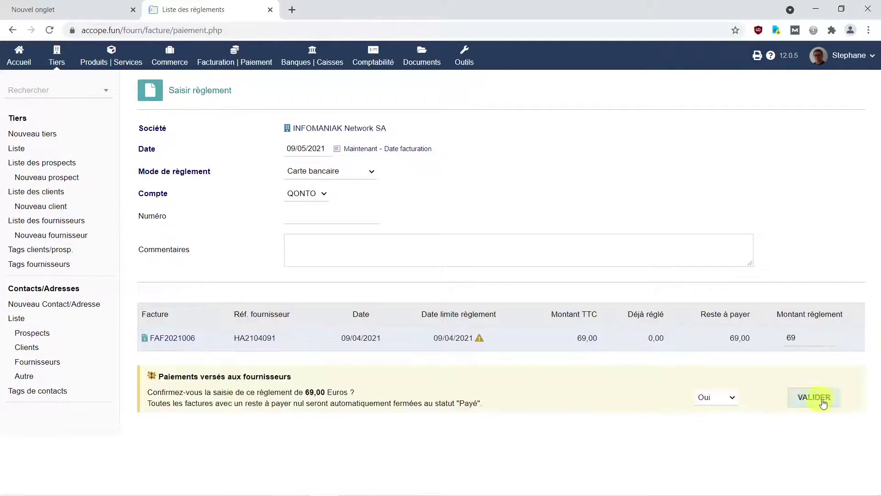
click(828, 400)
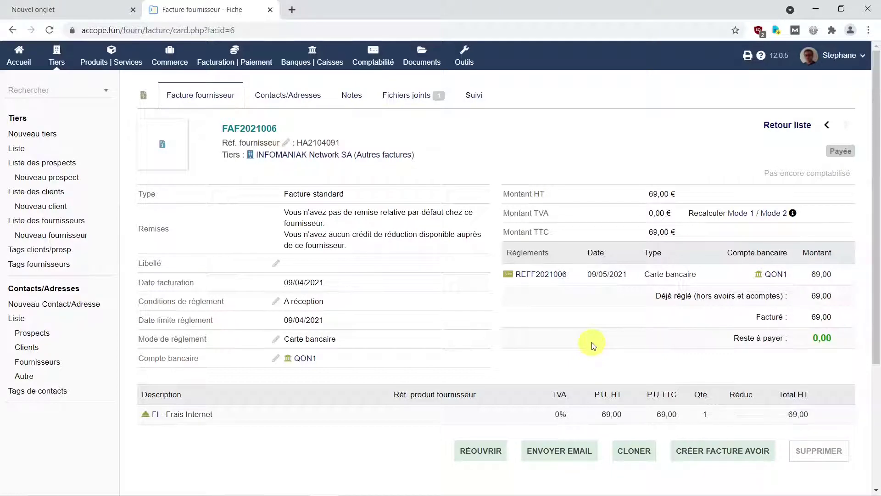
- Automatically bind the unlinked supplier invoice lines to their accounting accounts in the accounting area
click(377, 64)
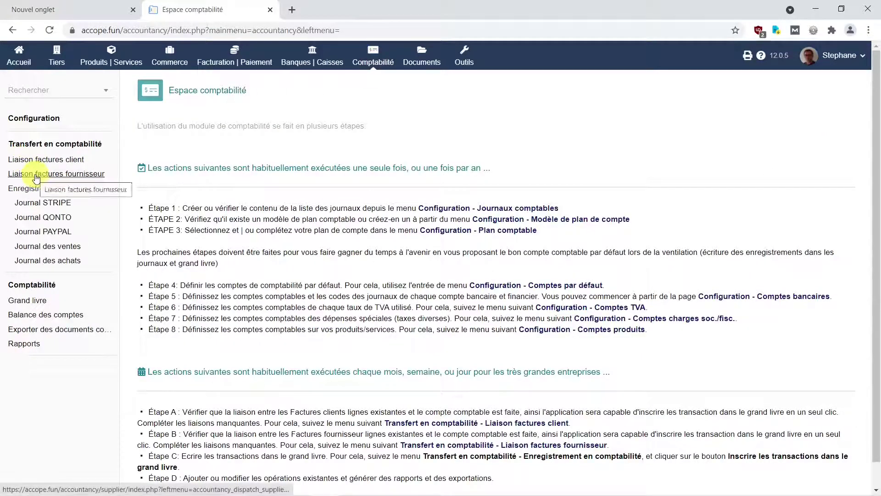
click(36, 177)
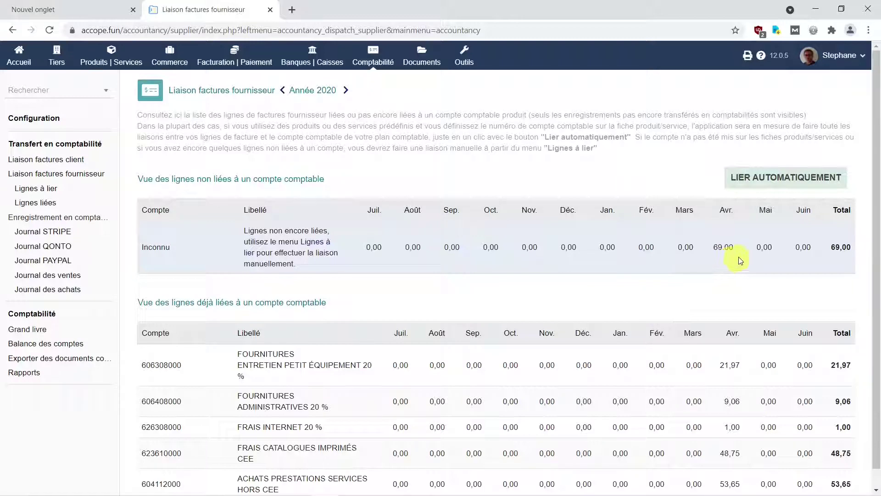
click(786, 181)
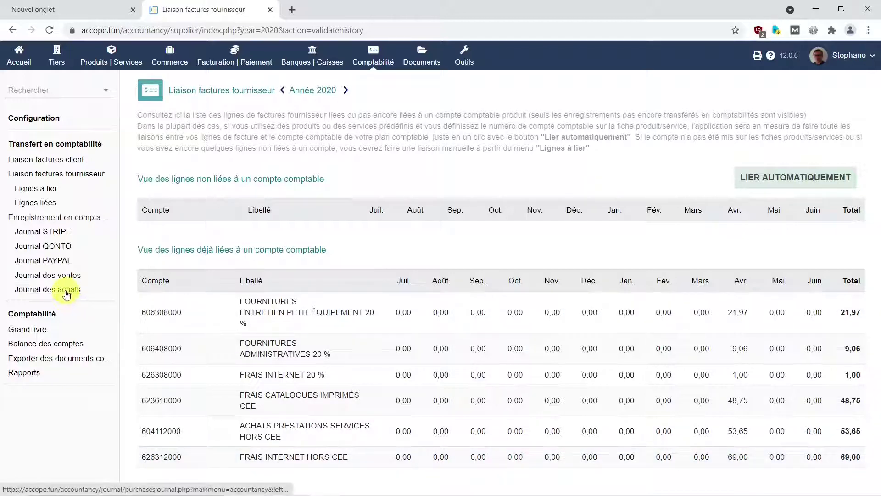
- Display the purchases journal entries for the period 01/04/2021 to 30/04/2021
click(67, 291)
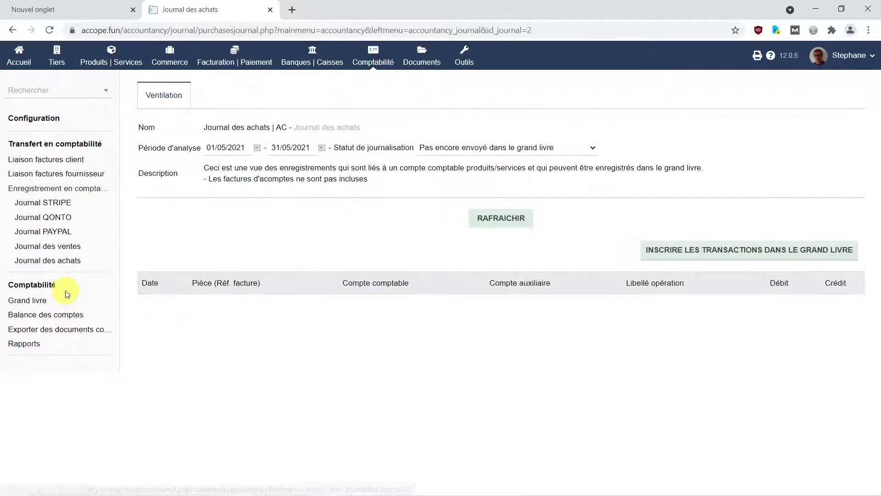
click(225, 148)
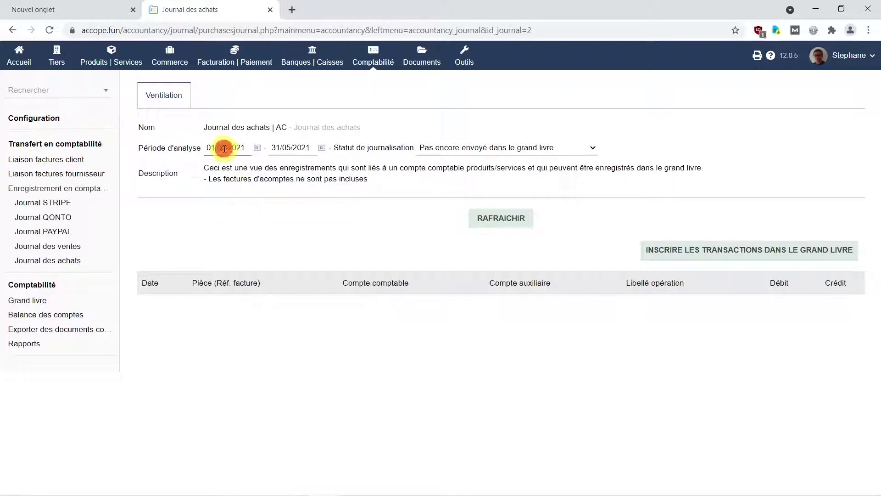
click(225, 147)
key(BackSpace)
text(4)
click(500, 218)
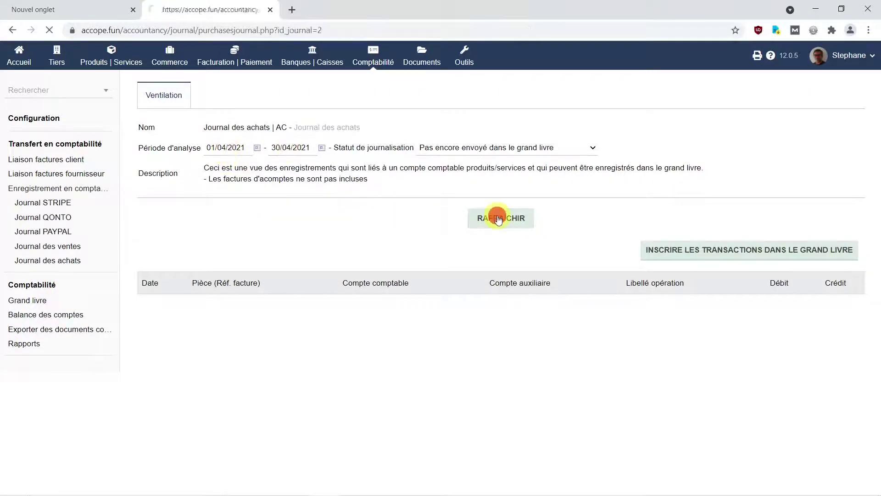
scroll(248, 377, down, 3)
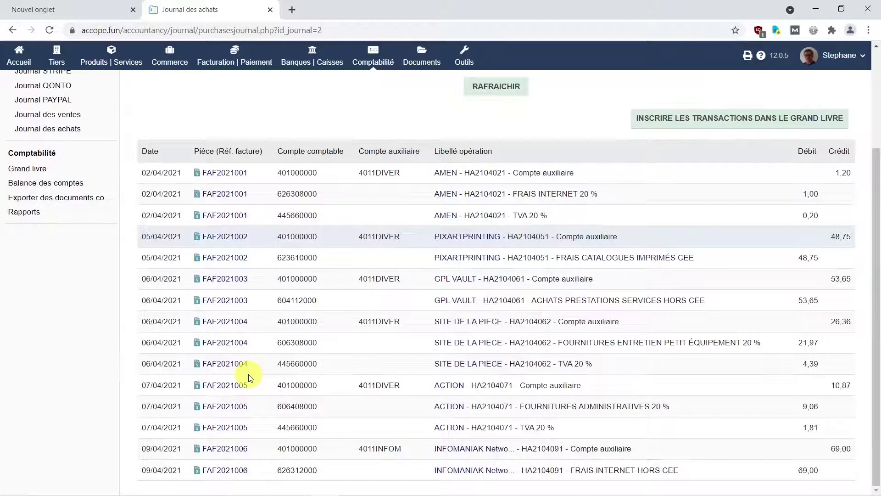
- Compare the Infomaniak purchase entries with the account list in the Plan comptable personnalisé.ods spreadsheet, then return to the journal
mouse_move(500, 451)
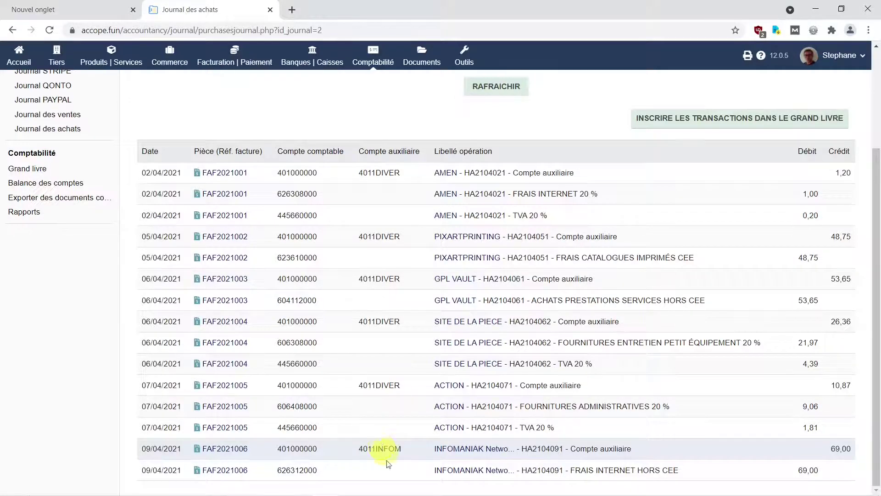
key(alt+Tab)
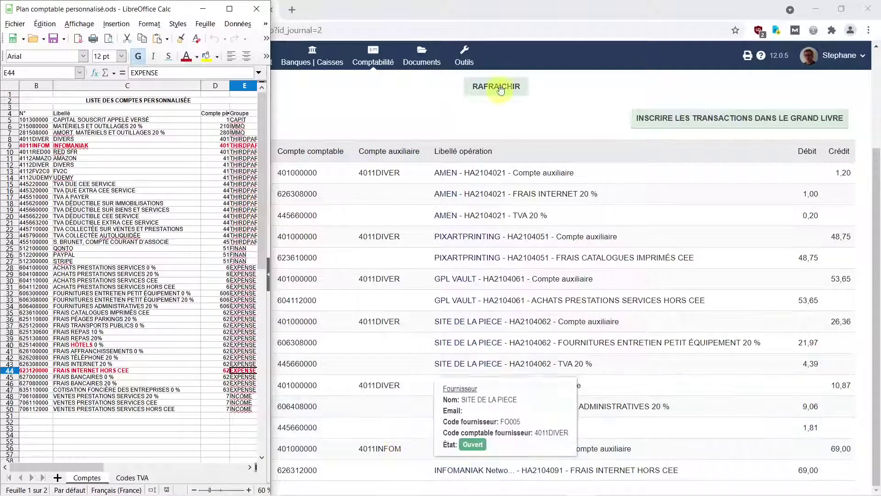
click(464, 14)
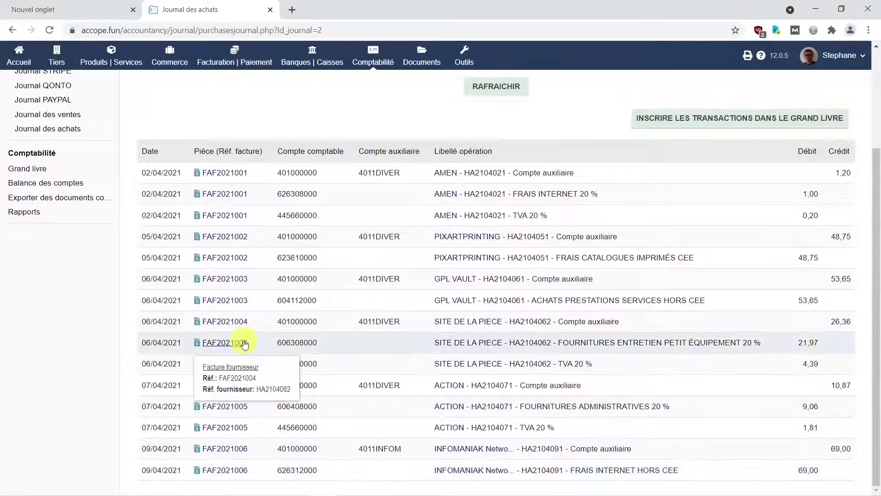
- Open the QONTO bank journal to examine the Infomaniak supplier payment entries
click(60, 87)
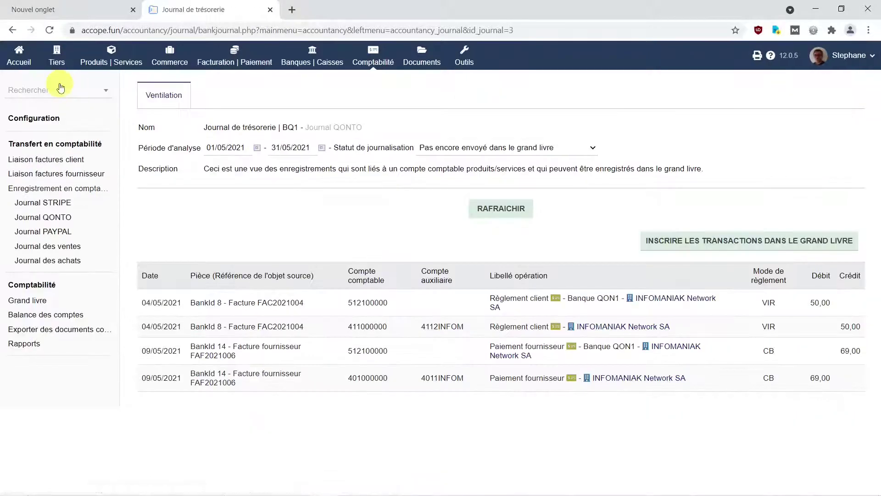